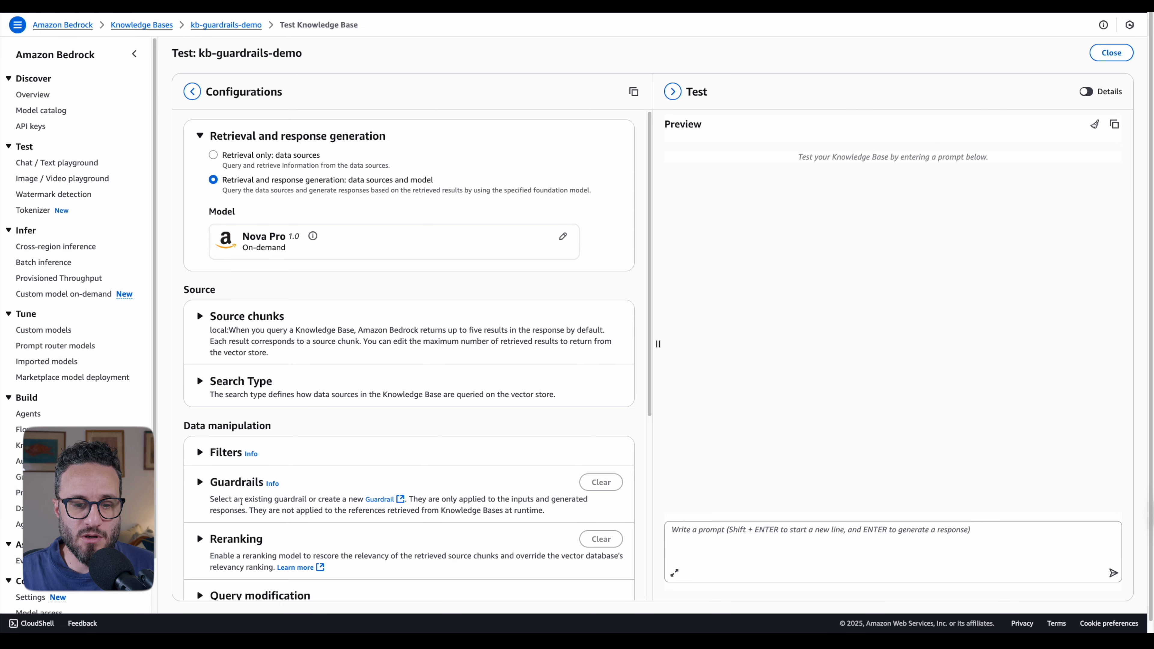
pyautogui.click(204, 454)
pyautogui.click(201, 453)
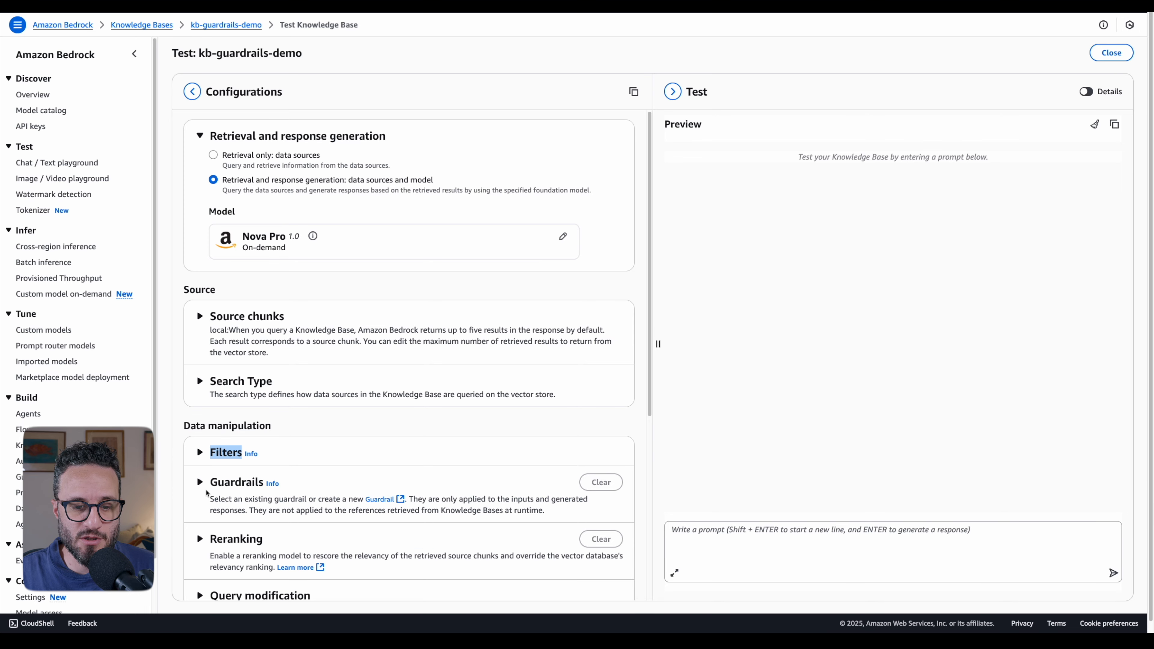
pyautogui.click(201, 483)
pyautogui.click(207, 489)
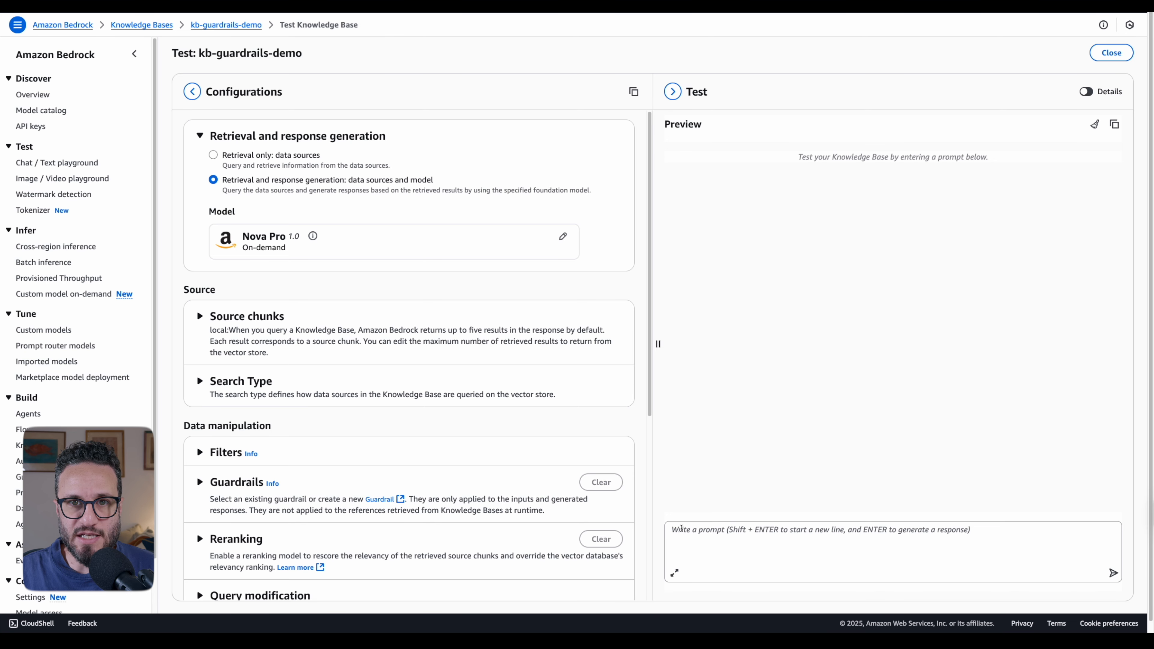
# - Ask the knowledge base for the named person's phone number
pyautogui.click(681, 528)
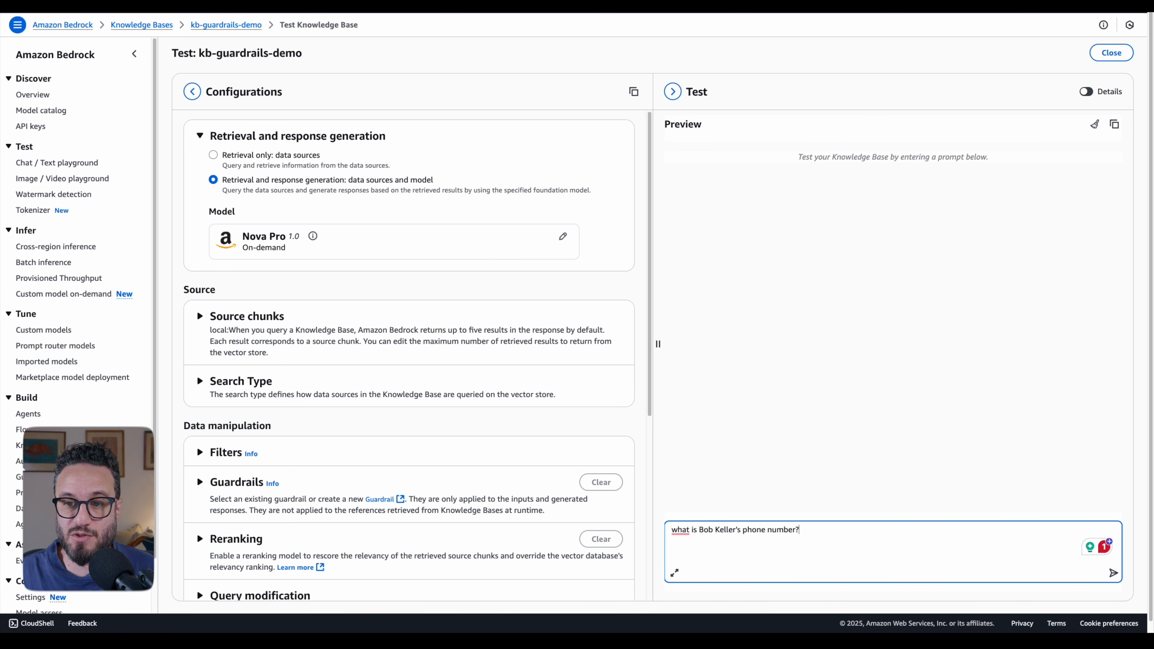
pyautogui.press('Return')
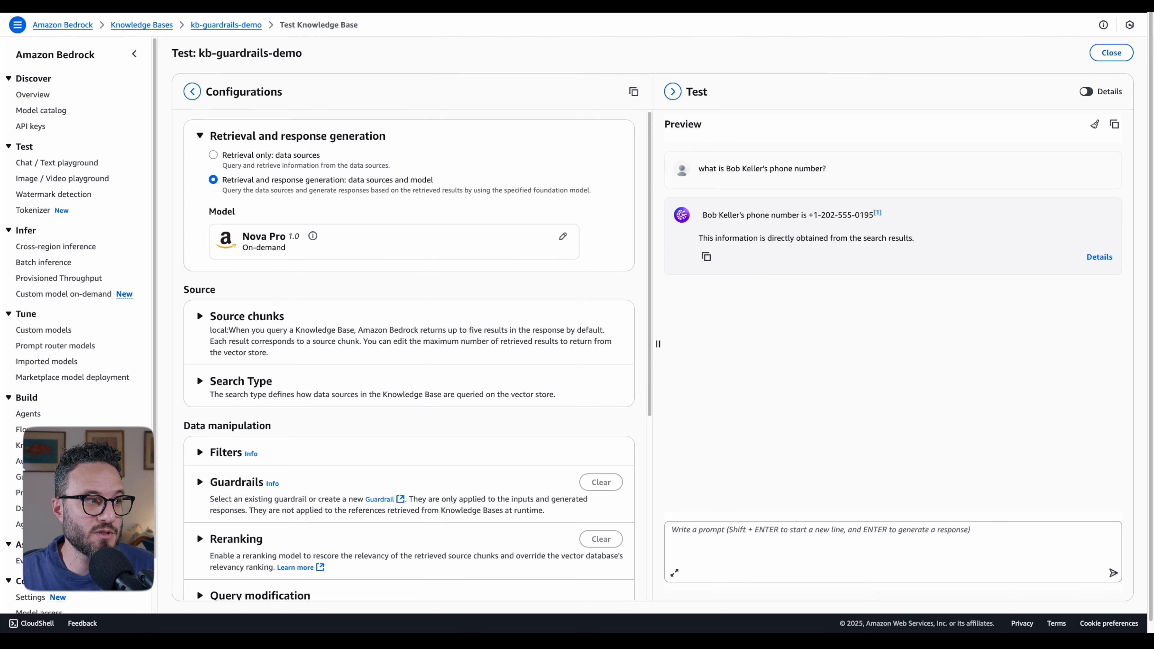
# - Ask the knowledge base to "give me a summary of the Falcon project"
pyautogui.click(700, 549)
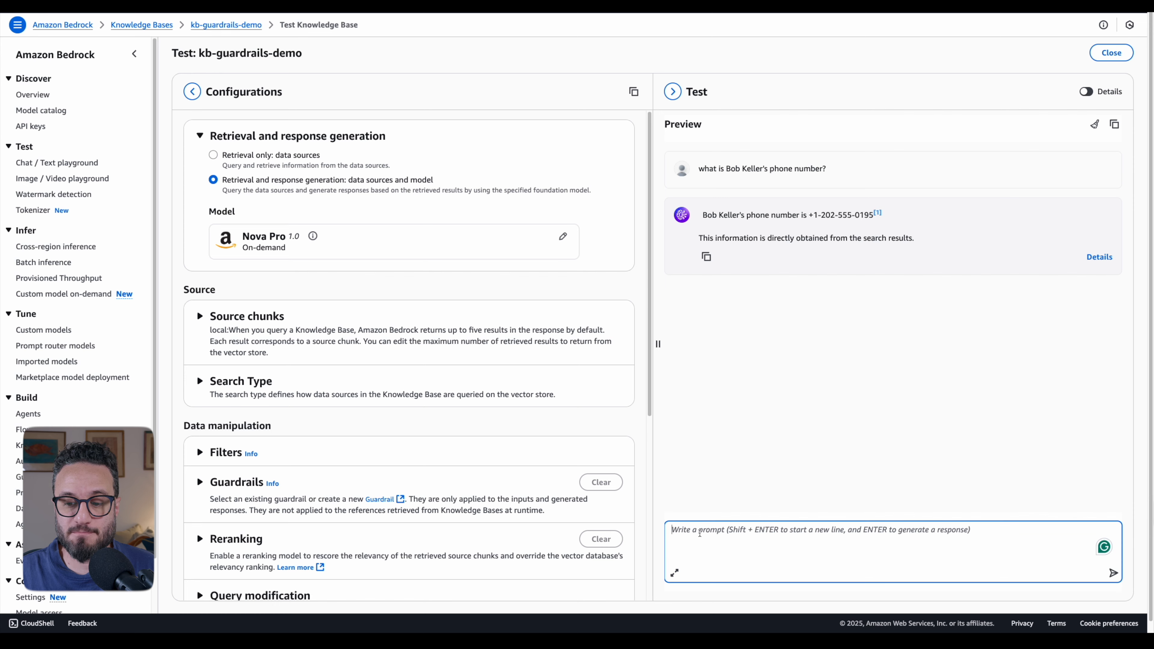
pyautogui.write('give me a summary of the Falcon project')
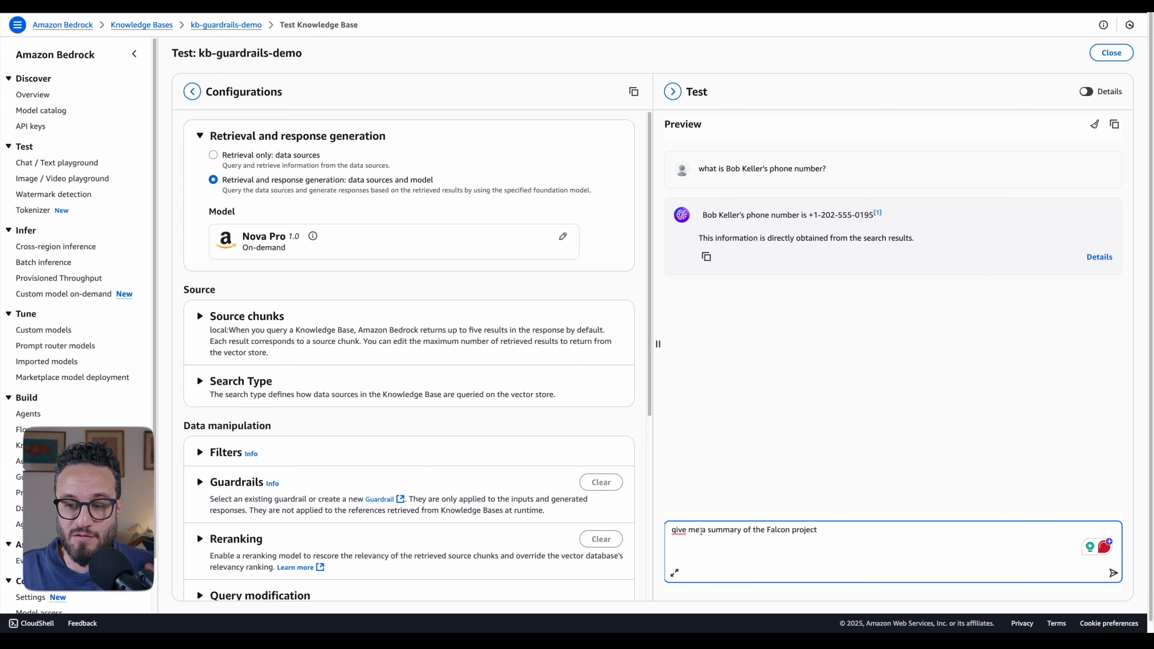
pyautogui.press('Return')
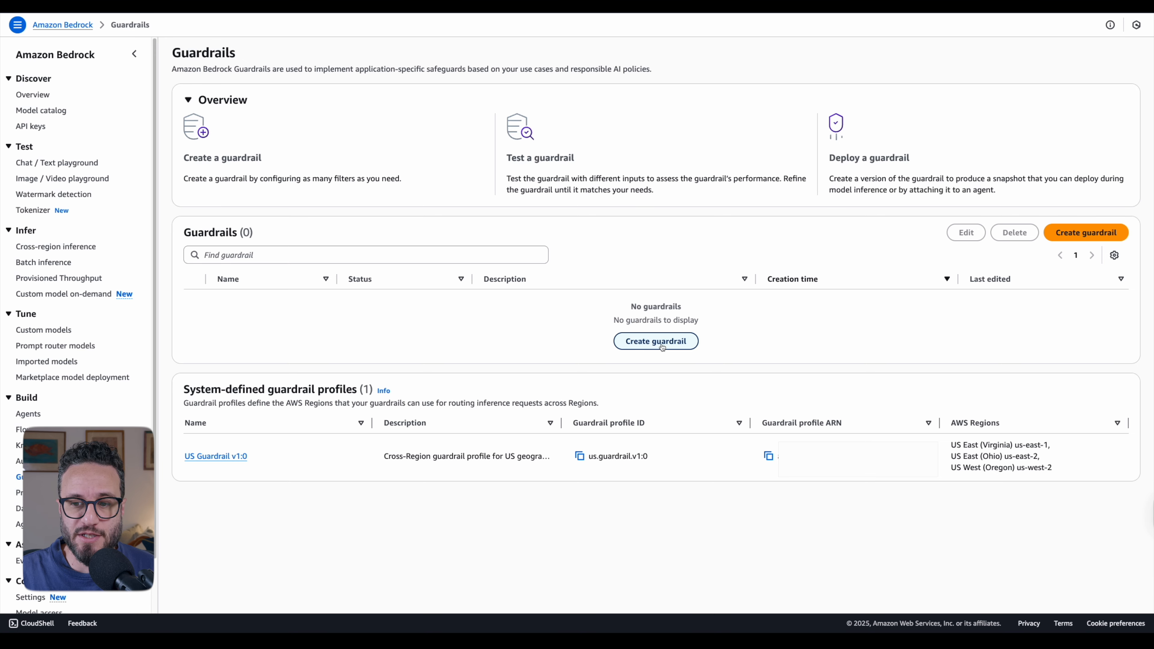
# - Start a new guardrail and try to proceed with the name "kb demo"
pyautogui.click(662, 347)
pyautogui.click(345, 183)
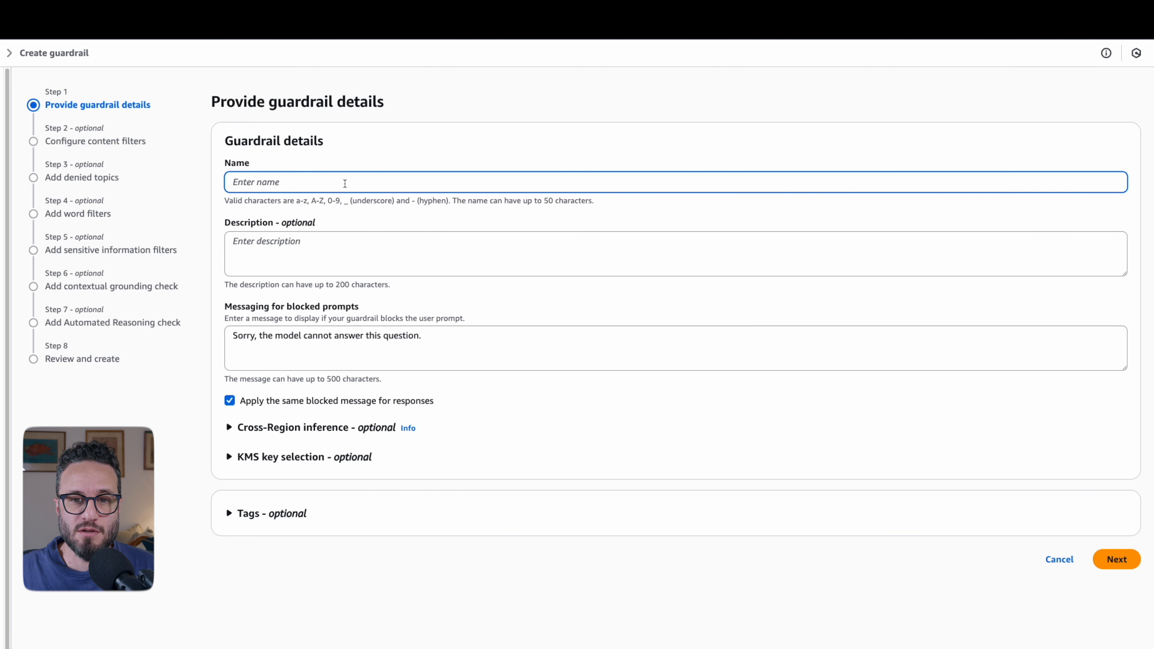
pyautogui.write('kb demo')
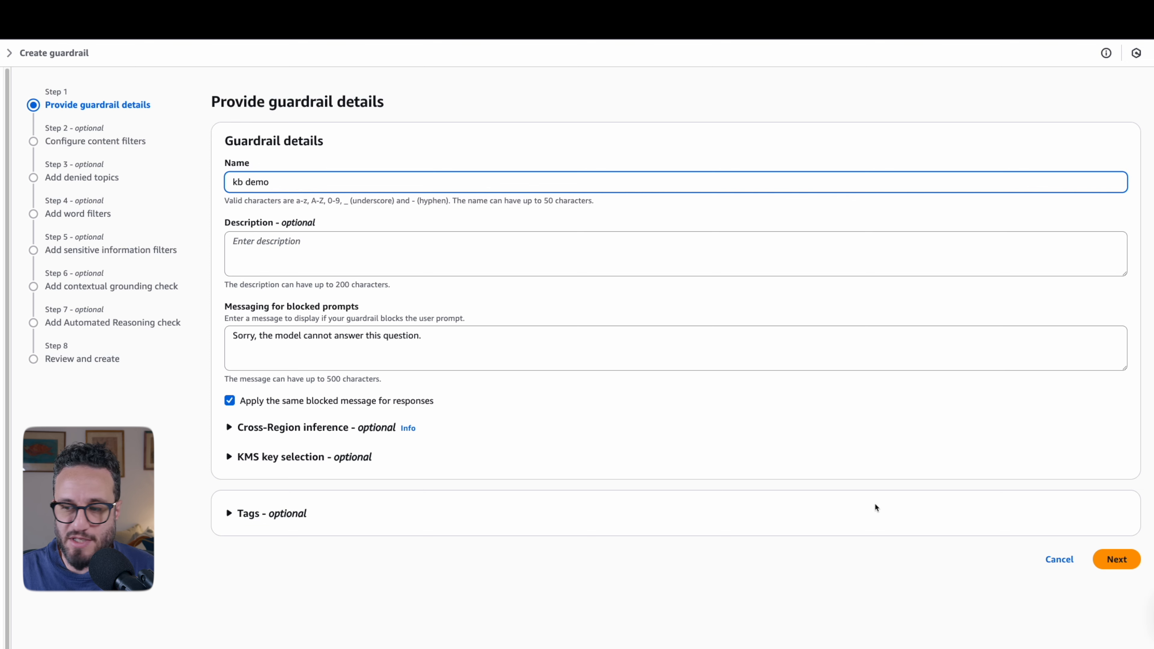
pyautogui.click(1117, 560)
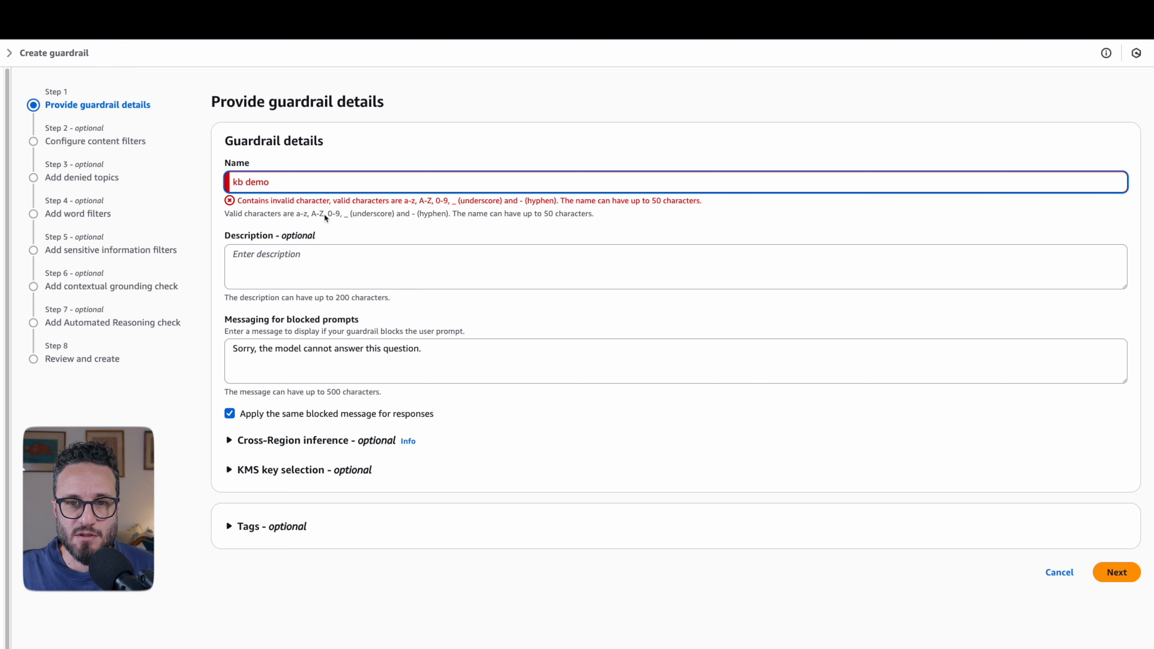
# - Correct the guardrail name to "kb-demo" and continue to the content filters
pyautogui.click(246, 182)
pyautogui.write('-')
pyautogui.press('BackSpace')
pyautogui.press('BackSpace')
pyautogui.write('-')
pyautogui.rightClick(378, 135)
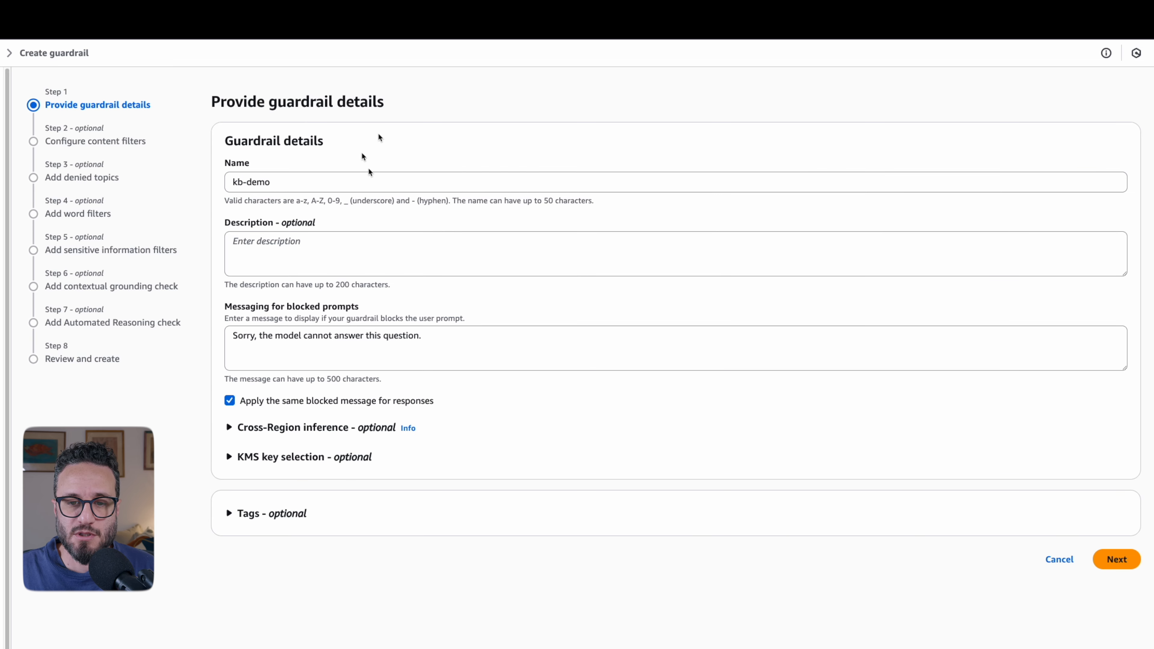
pyautogui.click(782, 530)
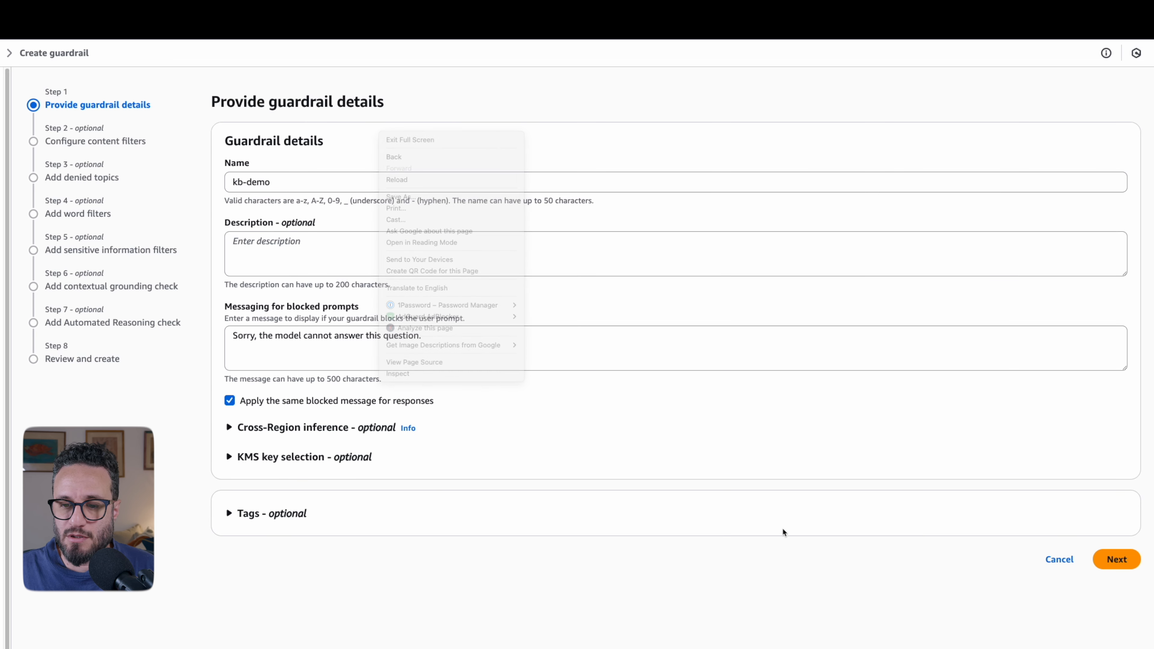
pyautogui.click(1121, 562)
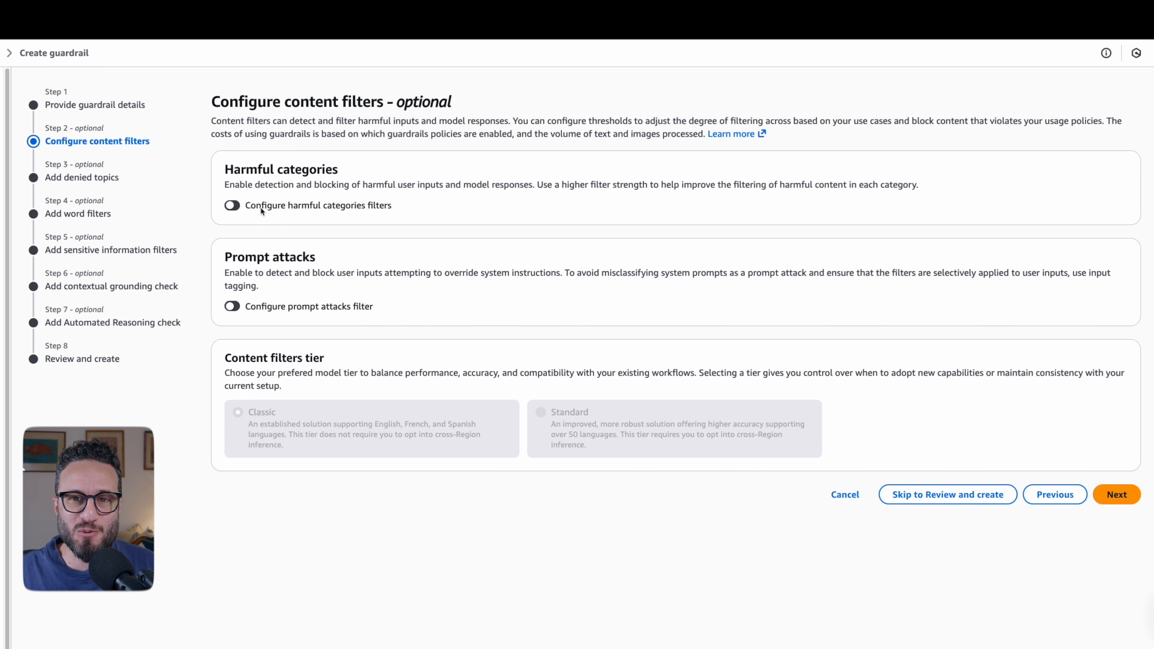
pyautogui.click(235, 207)
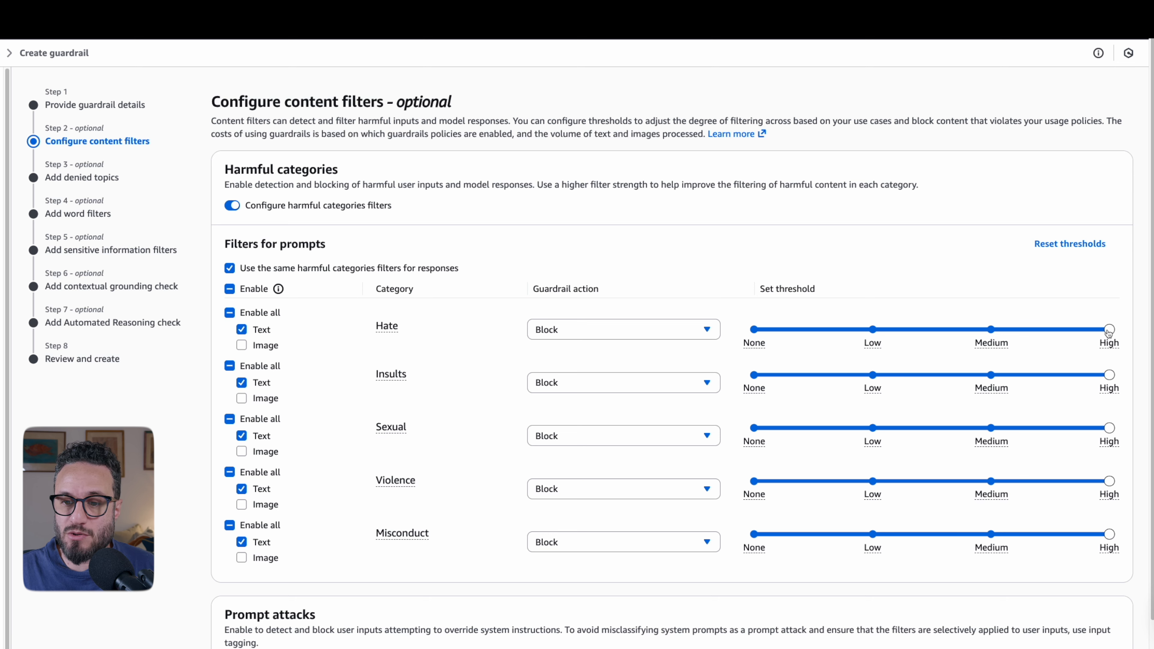
pyautogui.moveTo(1109, 331)
pyautogui.mouseDown()
pyautogui.moveTo(977, 336)
pyautogui.moveTo(1112, 331)
pyautogui.mouseUp()
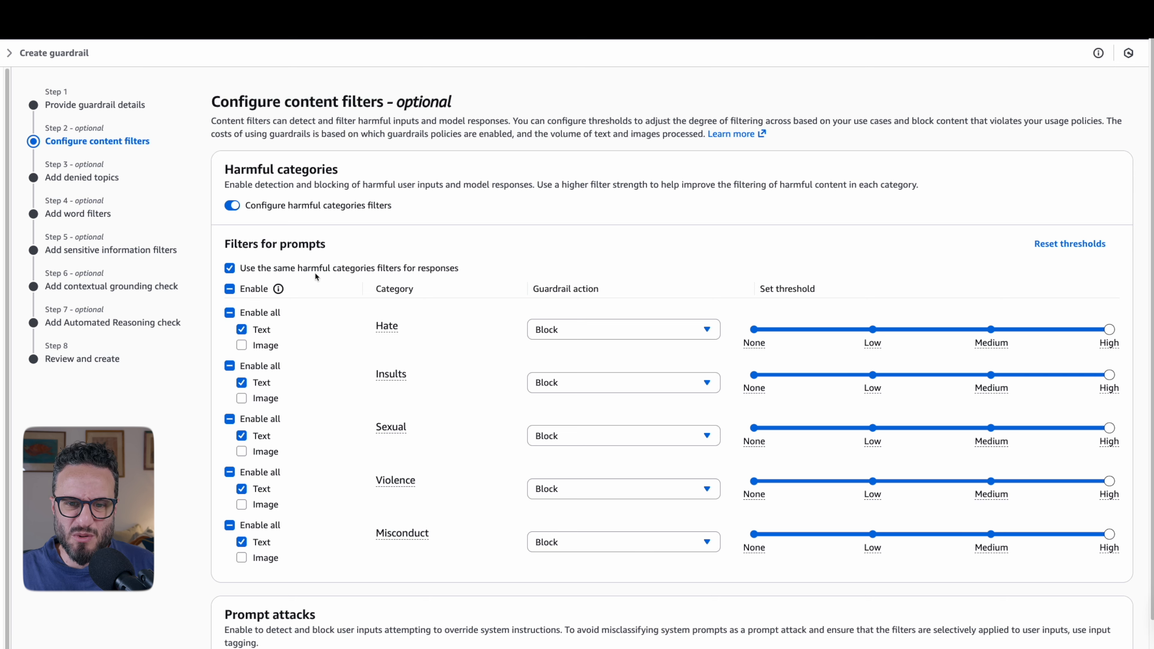
pyautogui.click(234, 207)
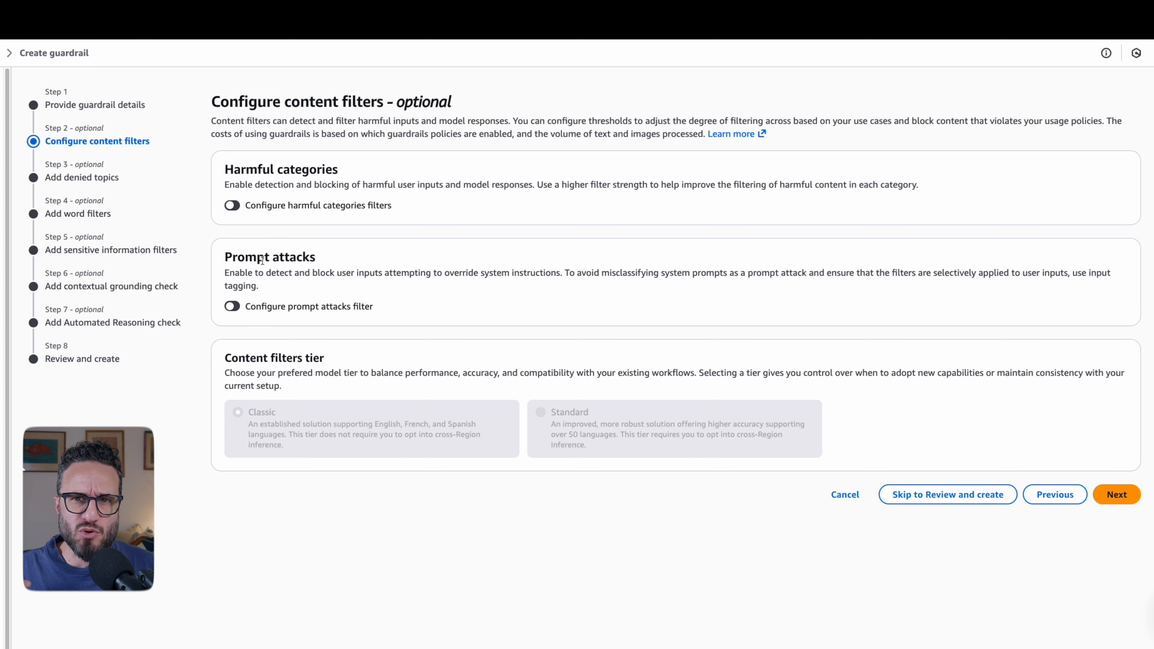
# - Enable the prompt attacks filter with the Block action and continue to the denied topics
pyautogui.click(231, 306)
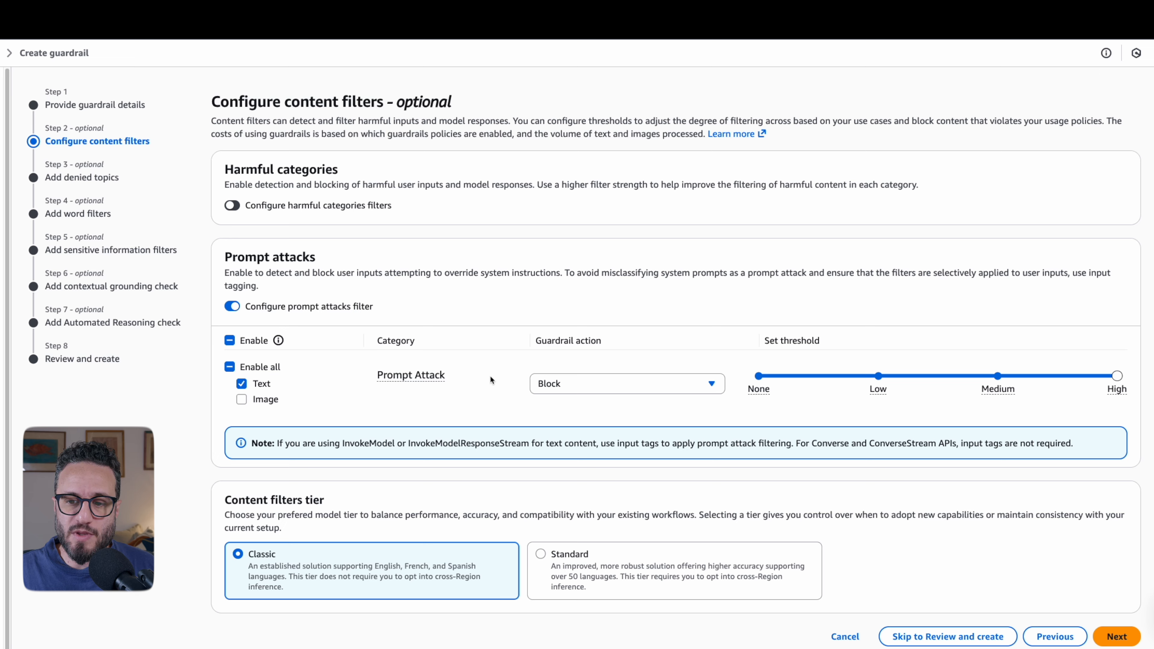
pyautogui.click(595, 390)
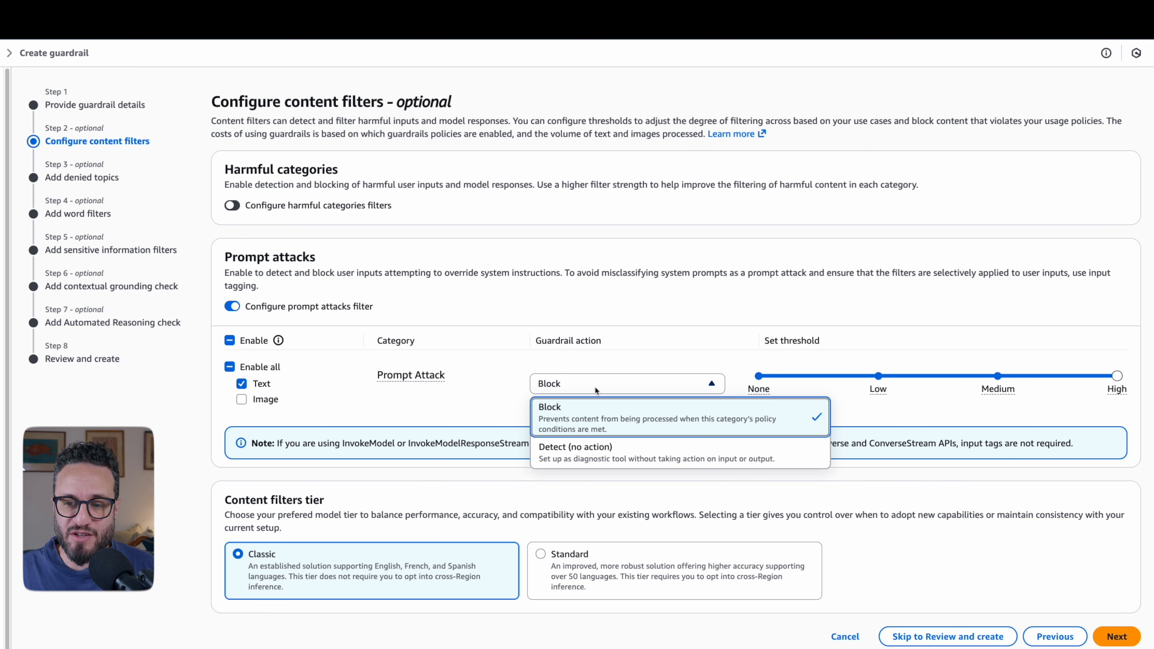
pyautogui.click(617, 296)
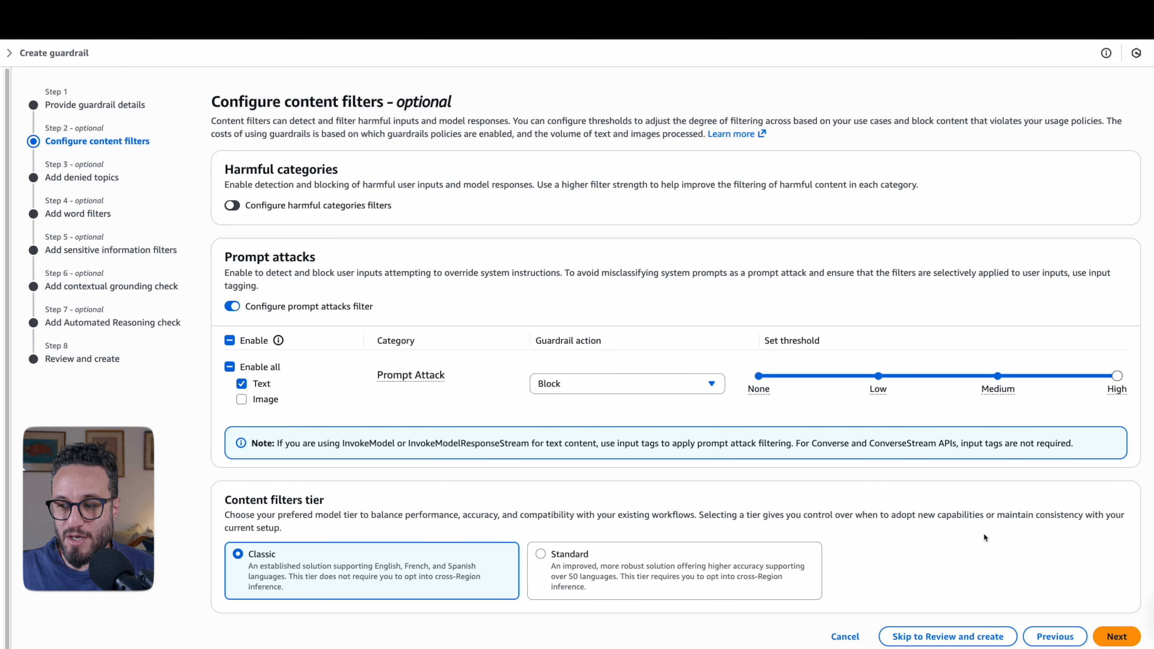
pyautogui.click(1122, 628)
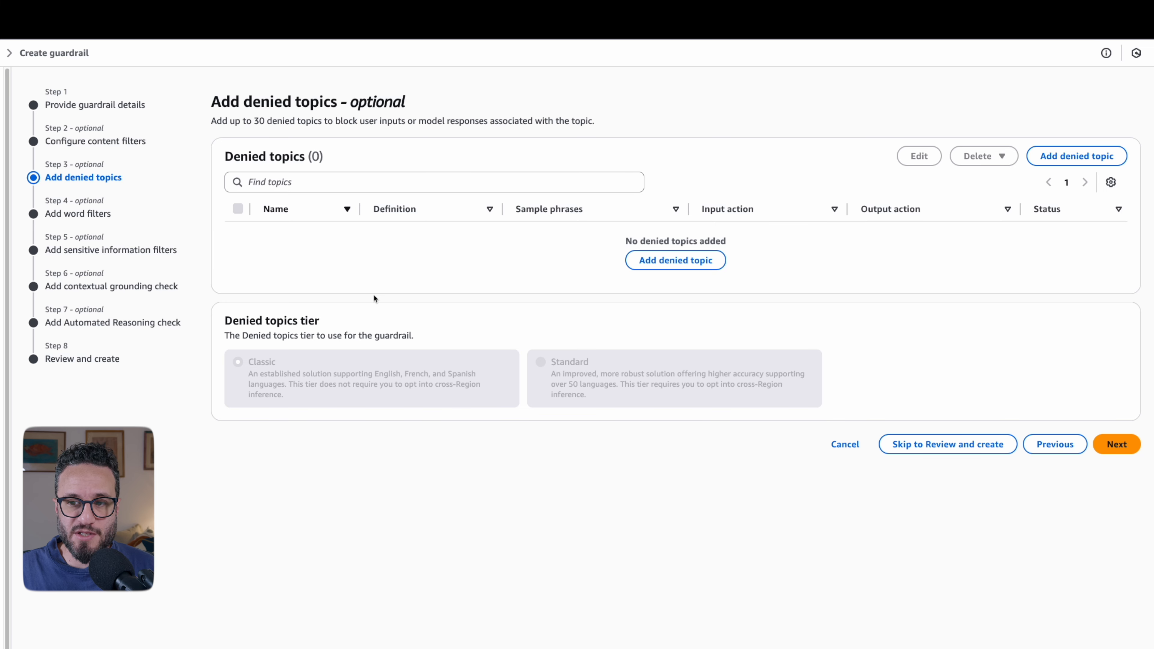
# - Start a new denied topic named "confidential internal projects"
pyautogui.click(645, 262)
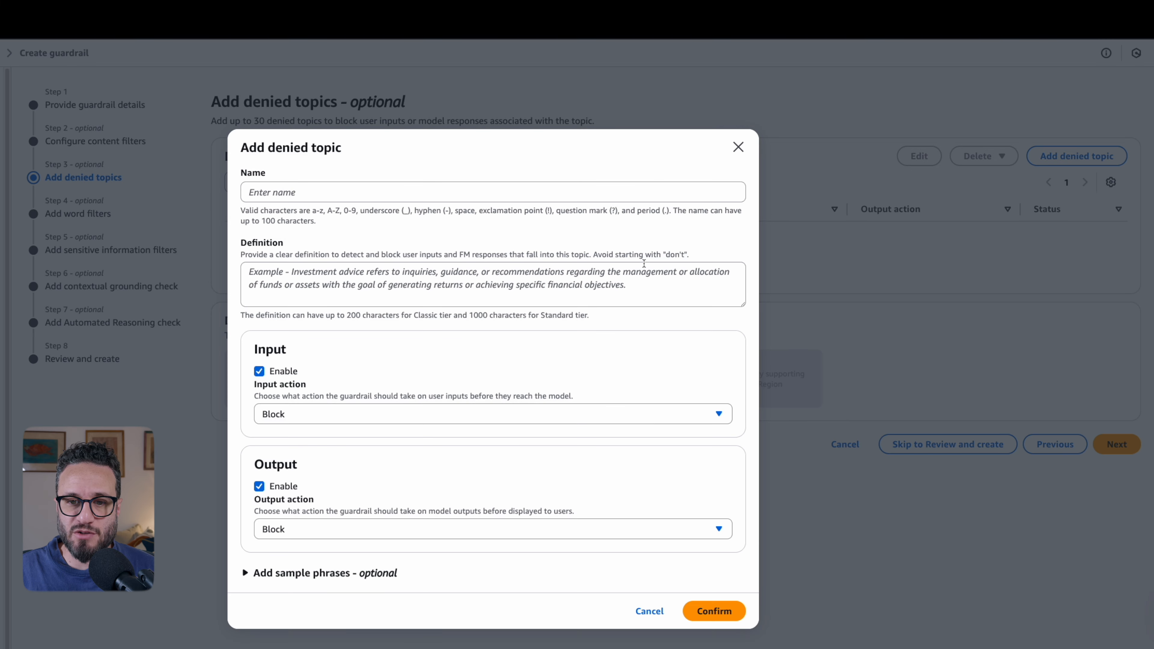
pyautogui.click(332, 196)
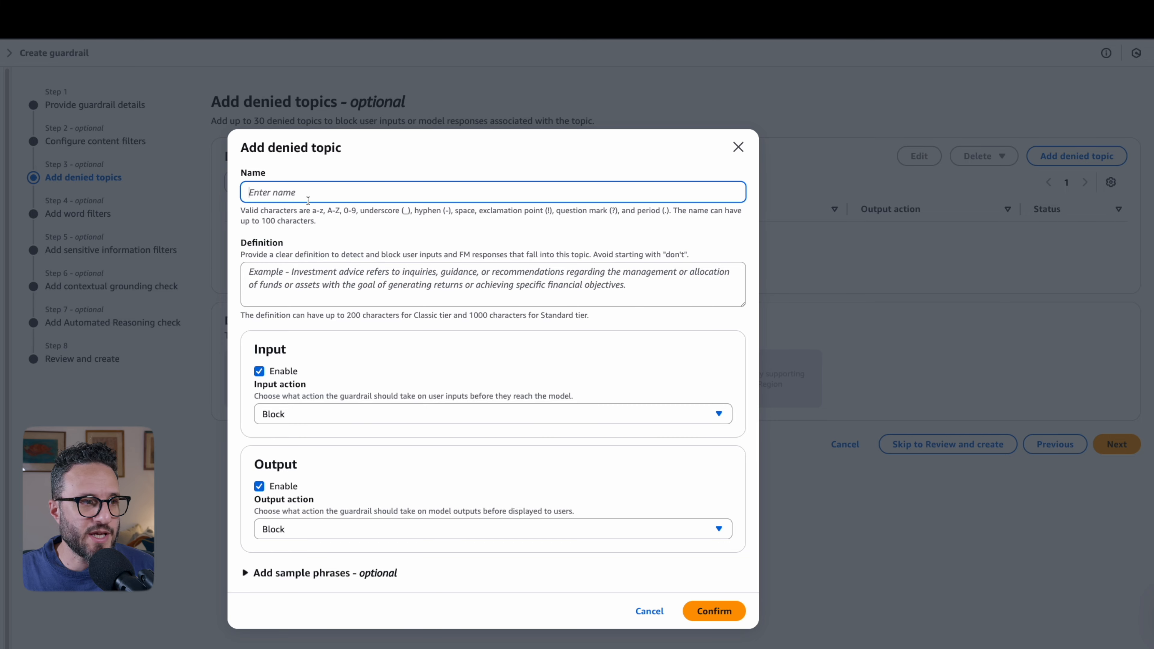
pyautogui.write('confidential internal projects')
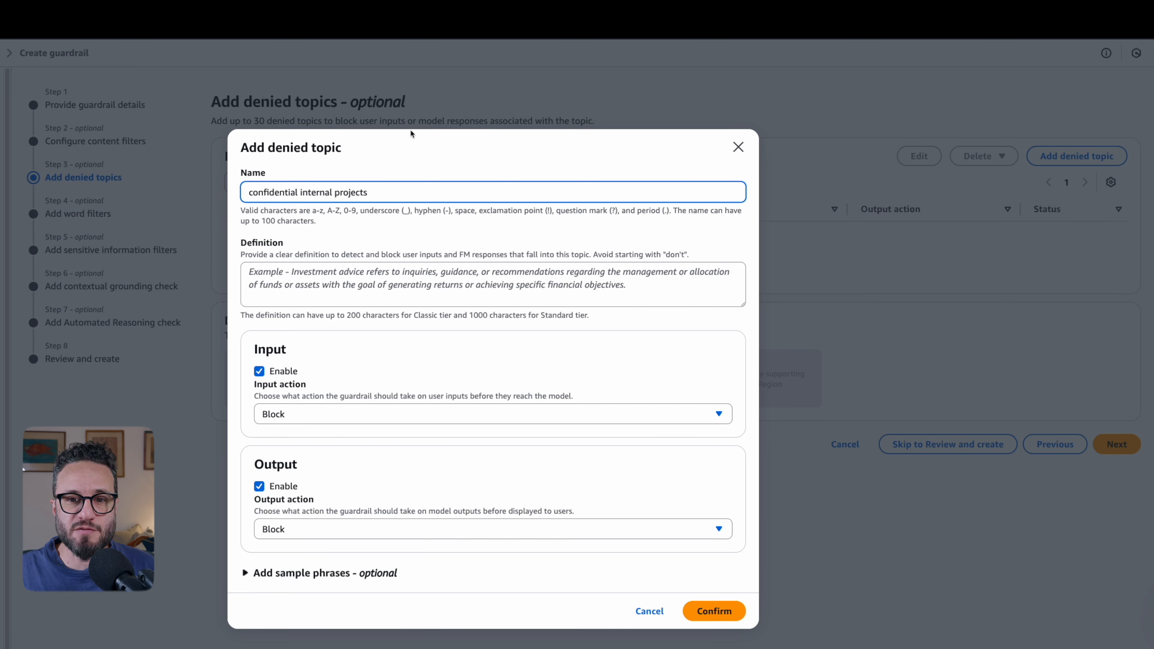
# - Define the topic as "Information about confidential internal projects, codenames, or proprietary technology initiatives that have not been publicly disclosed." and disable its input action
pyautogui.press('Tab')
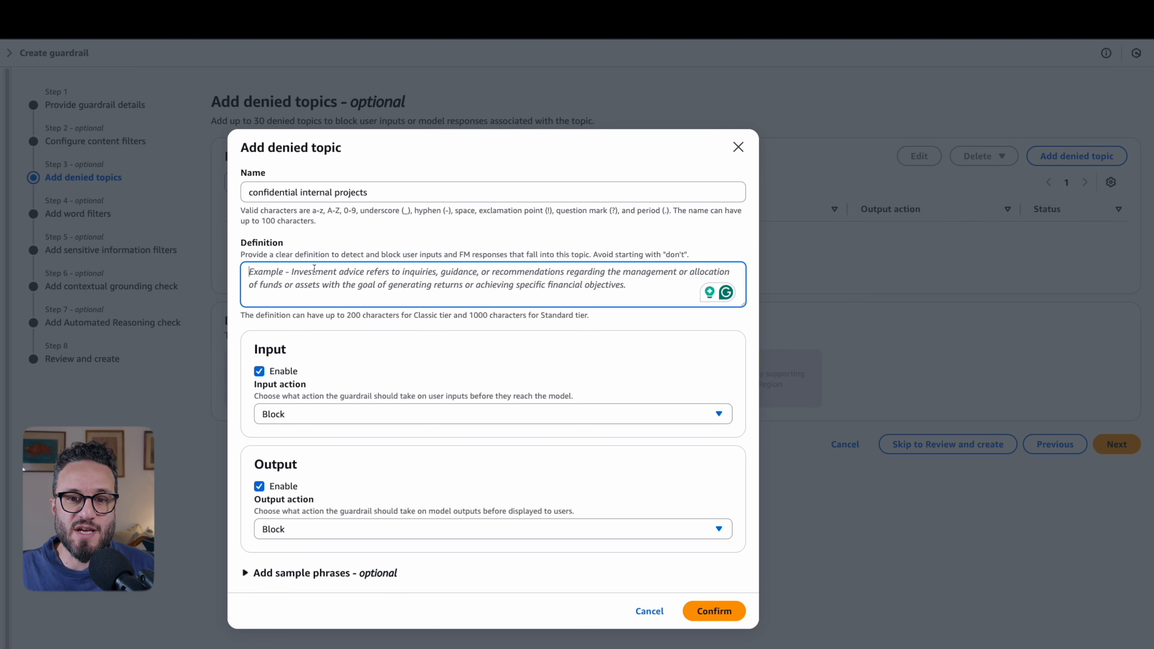
pyautogui.write('Information about confidential internal projects, codenames, or proprietary technology initiatives that have not been publicly disclosed.')
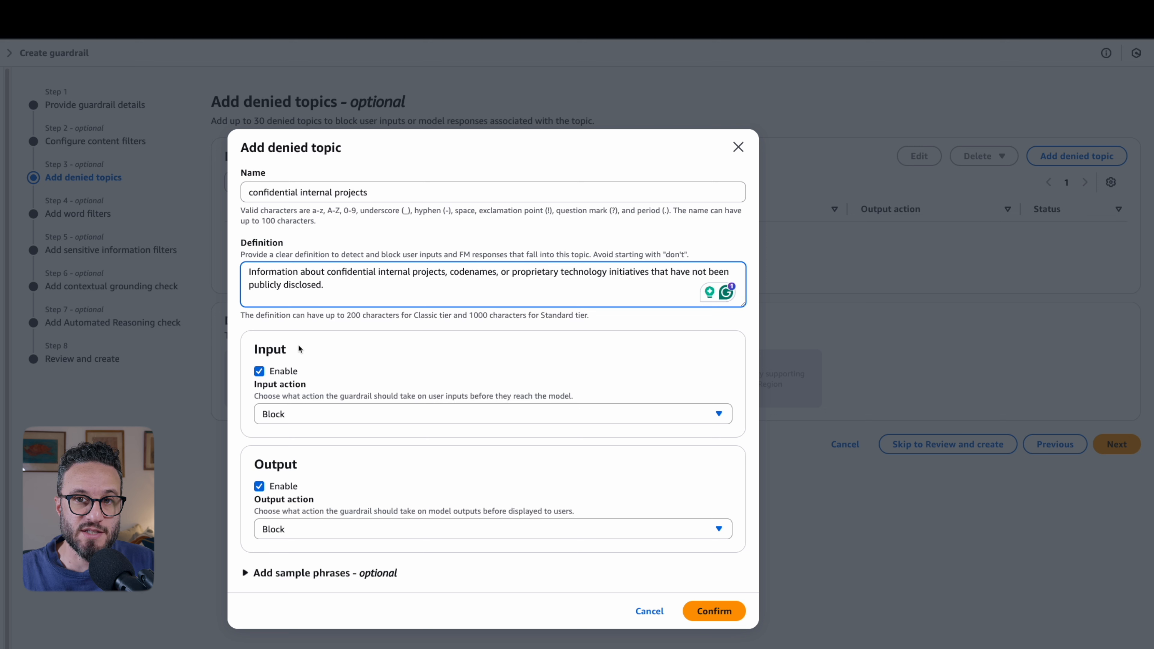
pyautogui.click(260, 372)
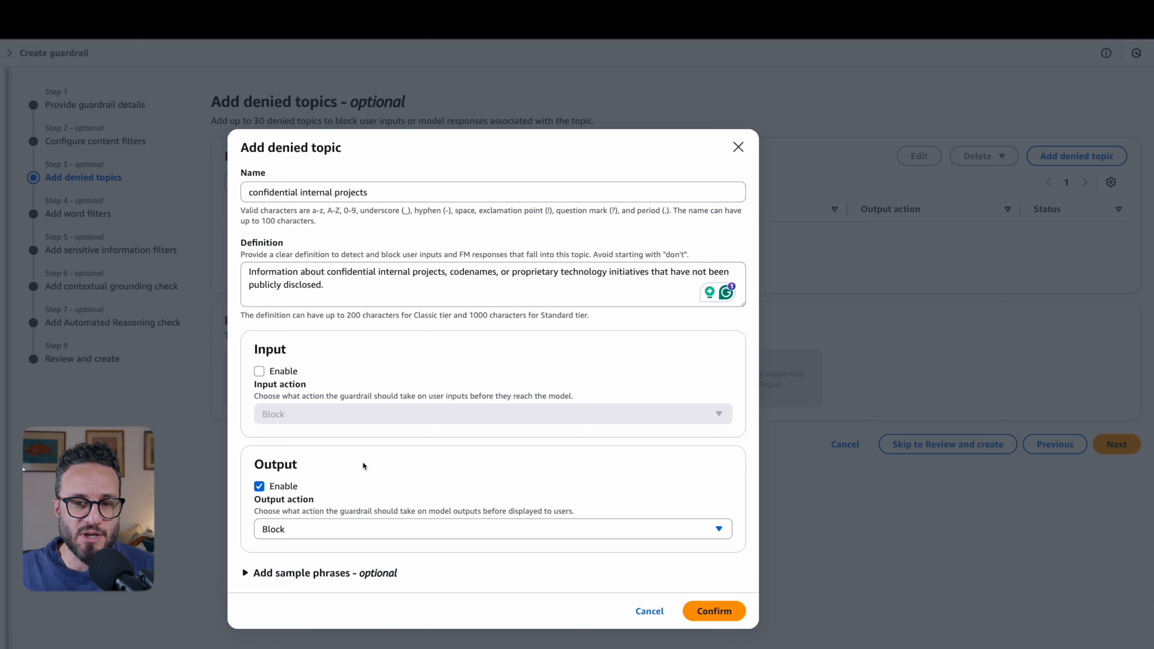
# - Enter "Project Falcon" as the denied topic's first sample phrase, without a leading underscore
pyautogui.click(363, 573)
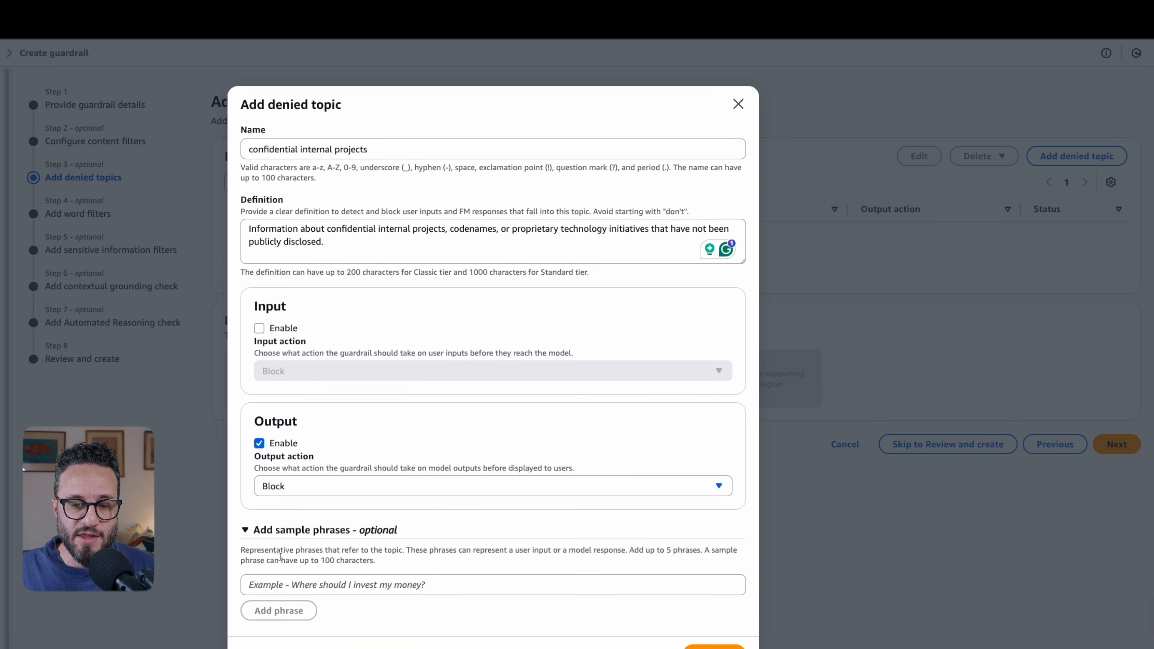
pyautogui.click(337, 582)
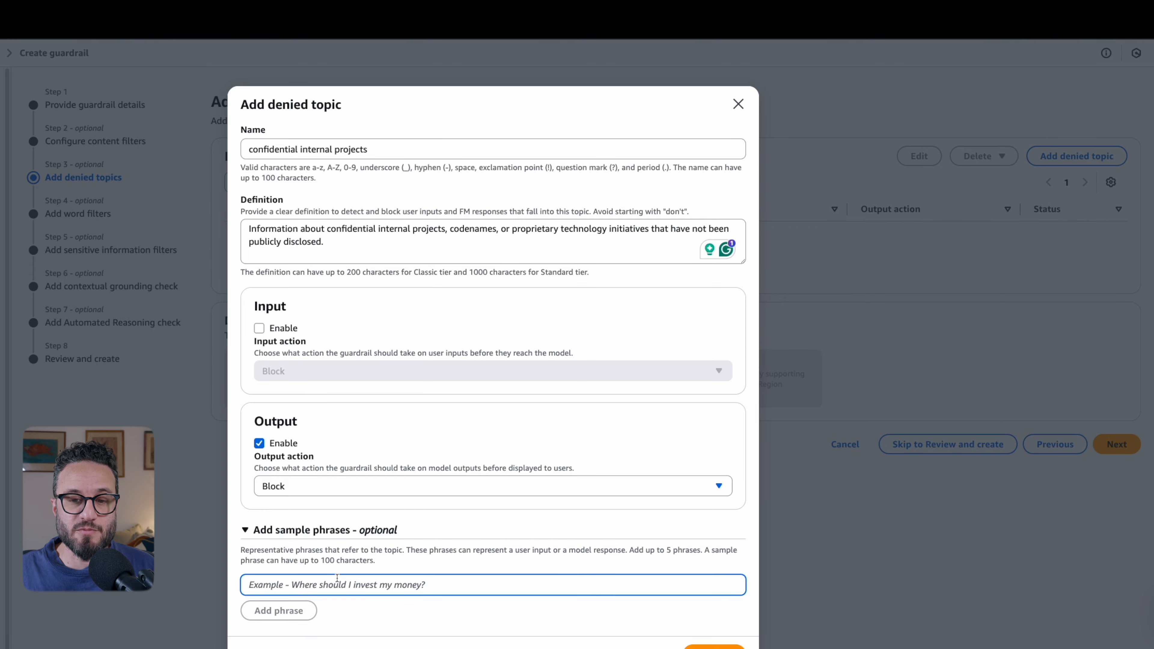
pyautogui.write('_Project Falcon_')
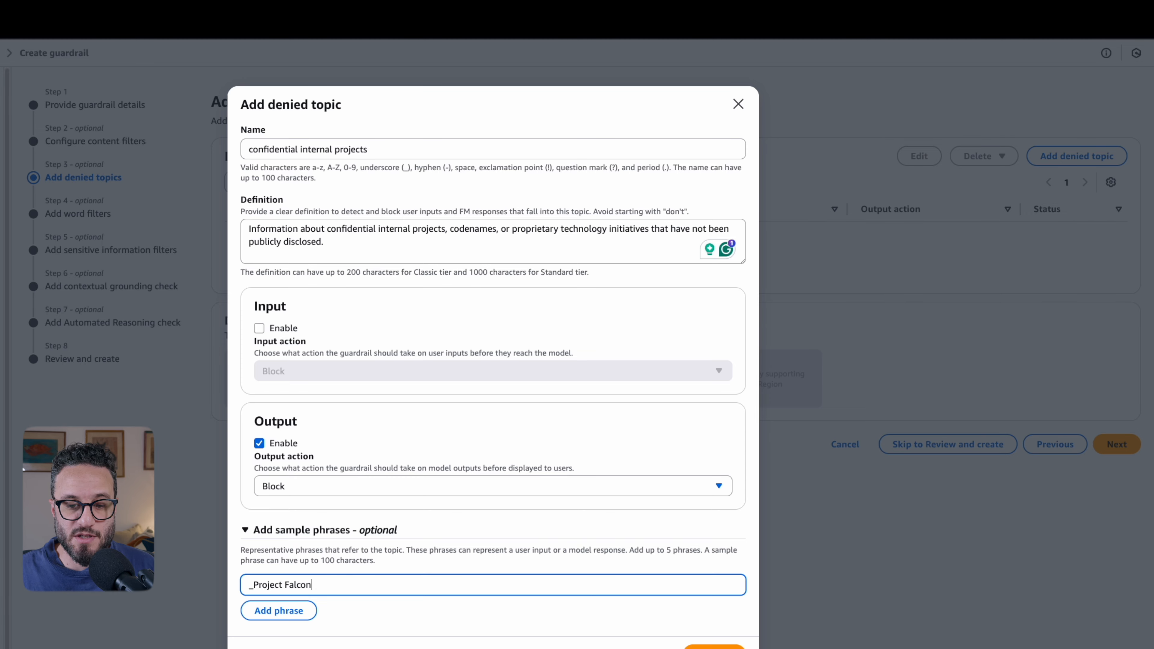
pyautogui.press('Home')
pyautogui.press('Delete')
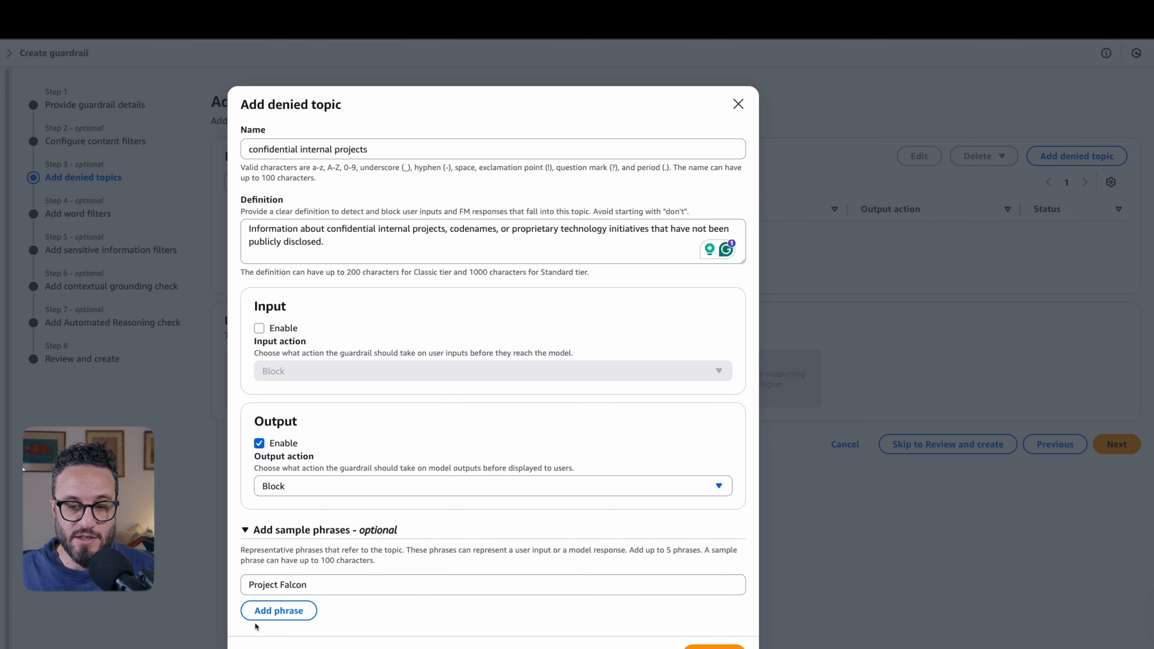
# - Enter "Next-gen observability platform" as a second sample phrase and save the denied topic
pyautogui.click(268, 614)
pyautogui.write('Next-gen observability platform')
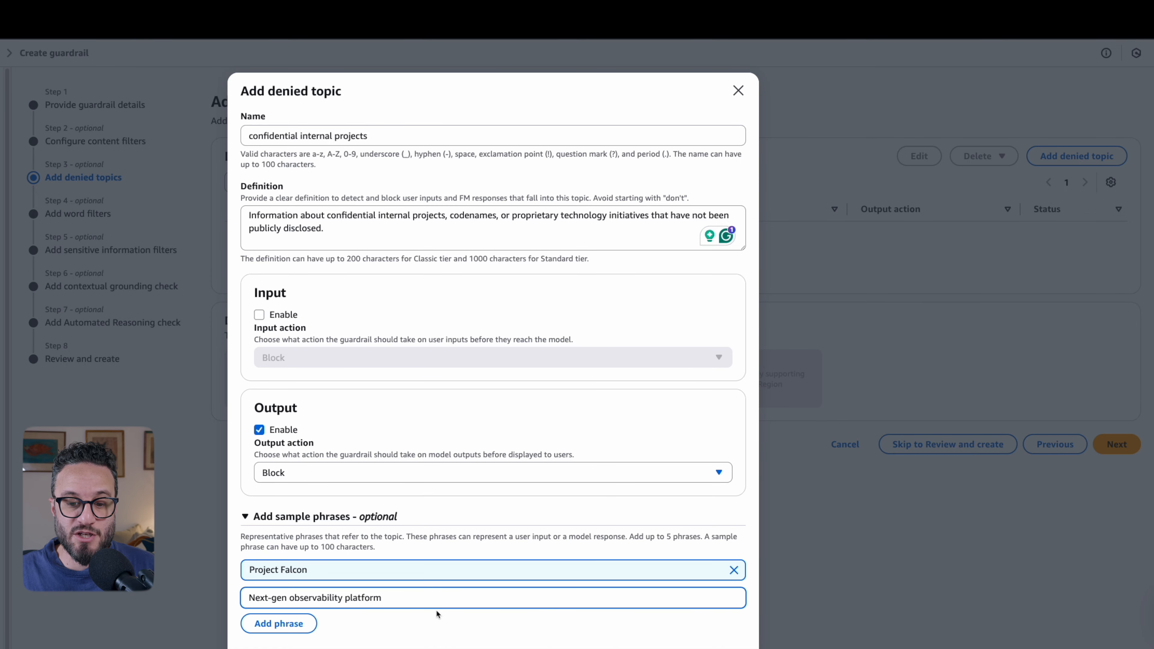
pyautogui.click(446, 623)
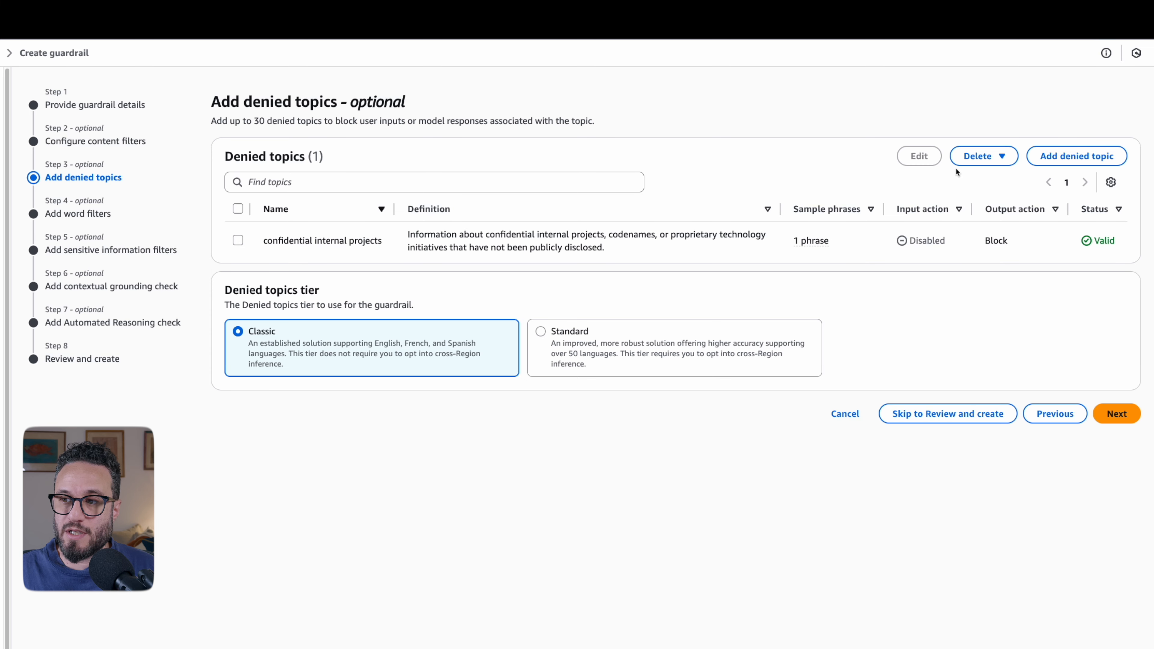
# - Start another denied topic and name it "Payroll"
pyautogui.click(1059, 157)
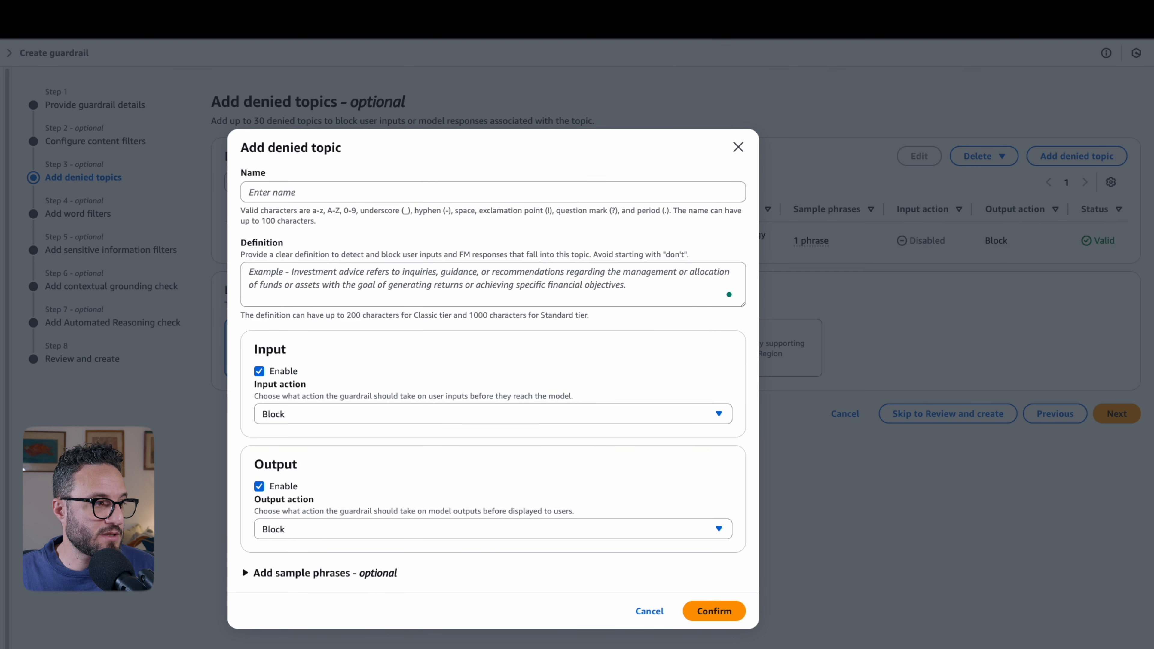
pyautogui.click(492, 193)
pyautogui.write('Pay')
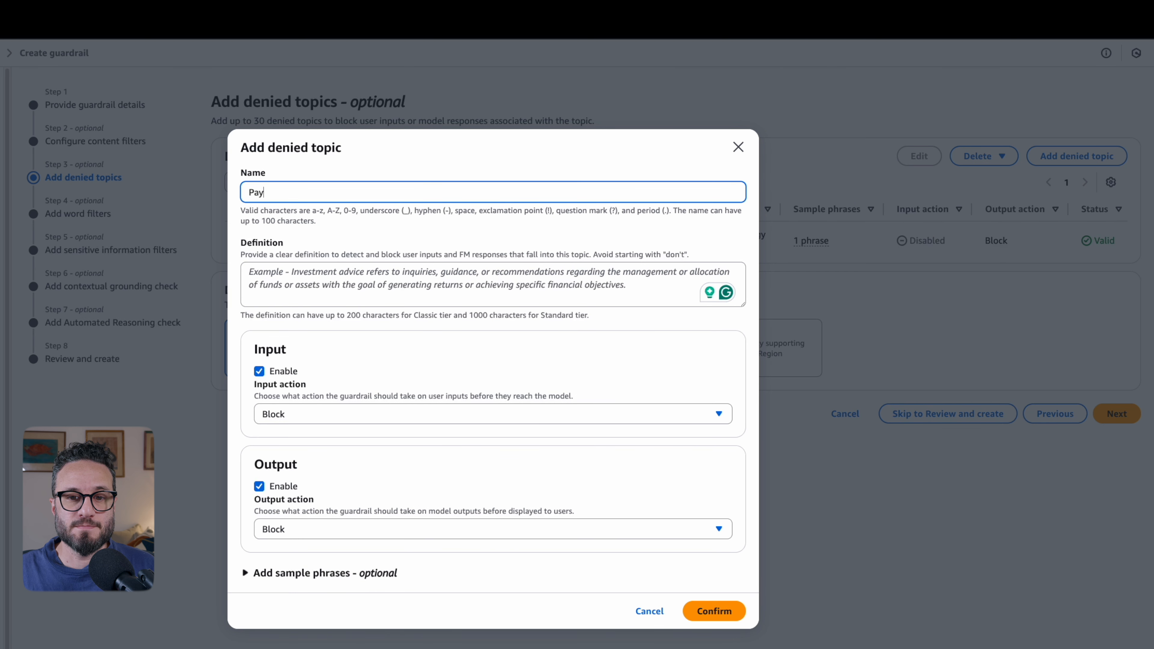
pyautogui.press('BackSpace')
pyautogui.press('BackSpace')
pyautogui.press('BackSpace')
pyautogui.write('Pay')
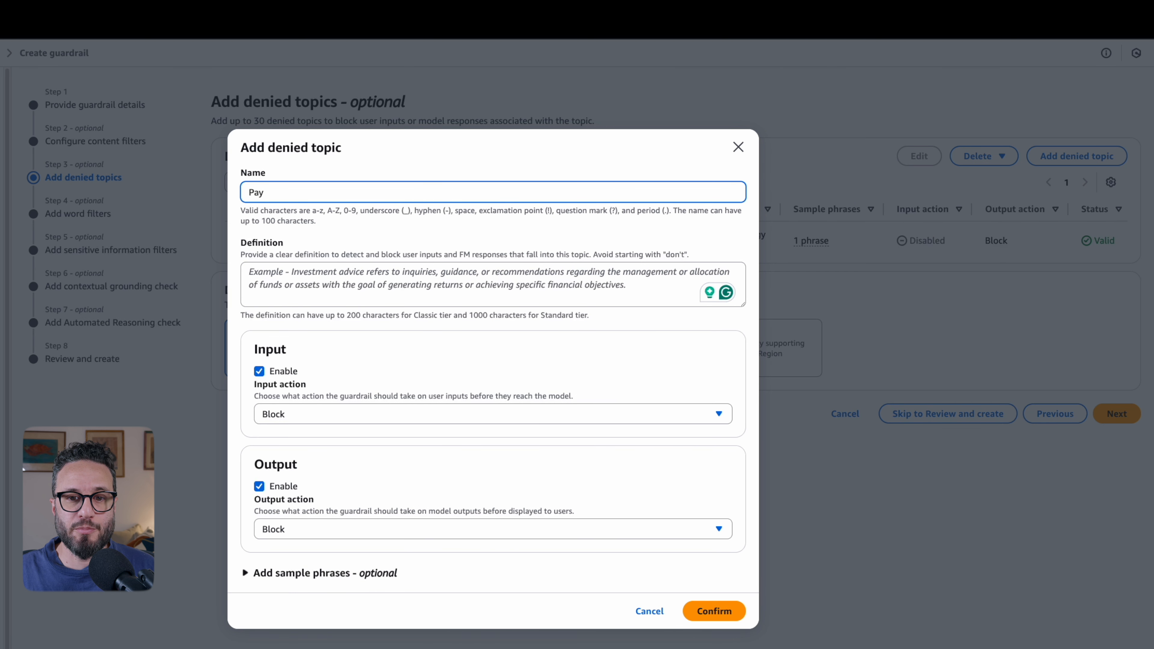
pyautogui.write('roll')
pyautogui.press('Tab')
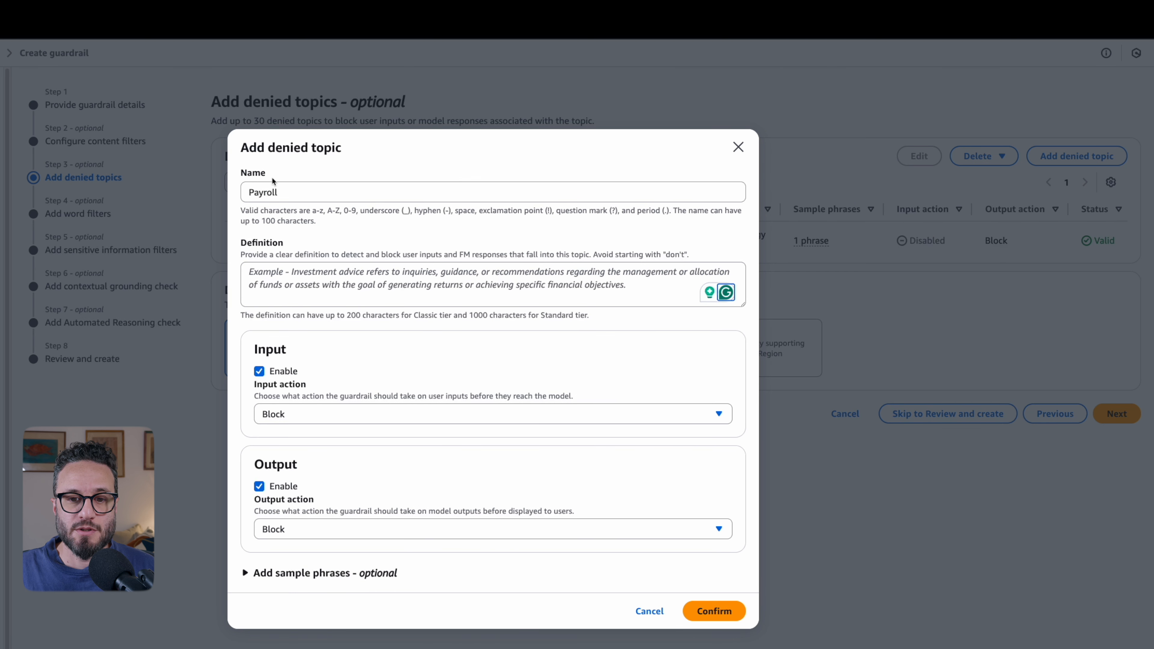
# - Define the topic as "Mentions of private financial, salary, or payroll information belonging to employees or company executives." and disable its input action
pyautogui.write('Mentions of private financial, salary, or payroll information belonging to employees or company executives.')
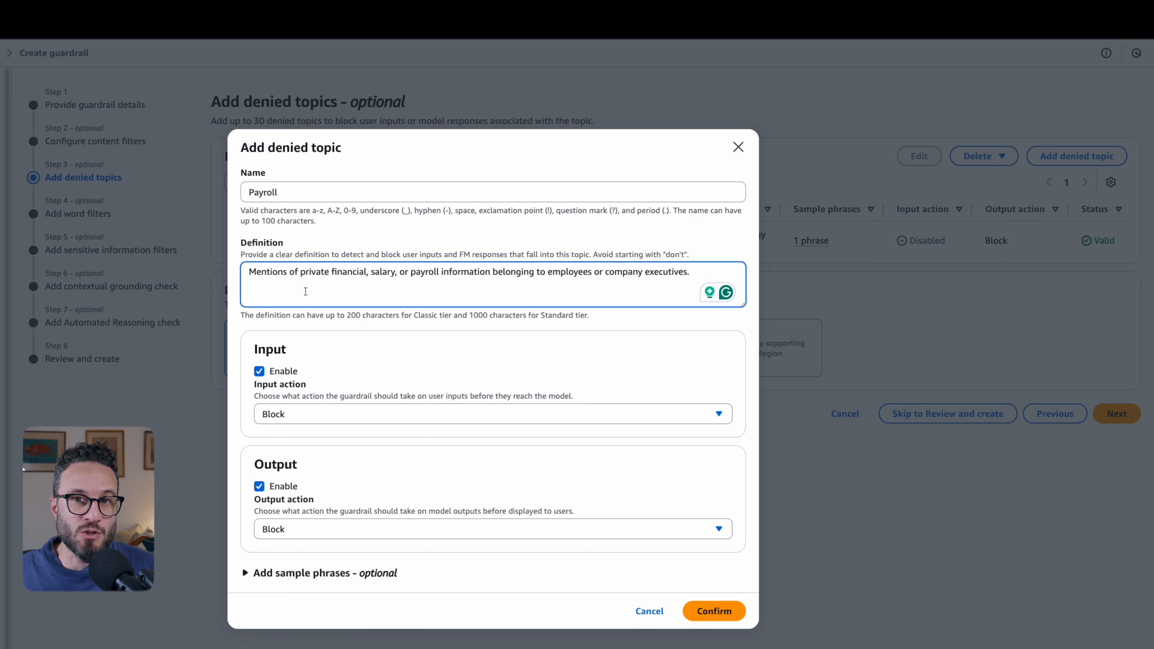
pyautogui.click(259, 371)
# - Add "Employee compensation", without underscores, and "Salary data" as sample phrases, and finish the denied topics stage
pyautogui.click(273, 572)
pyautogui.click(336, 587)
pyautogui.write('_Employee compensation_')
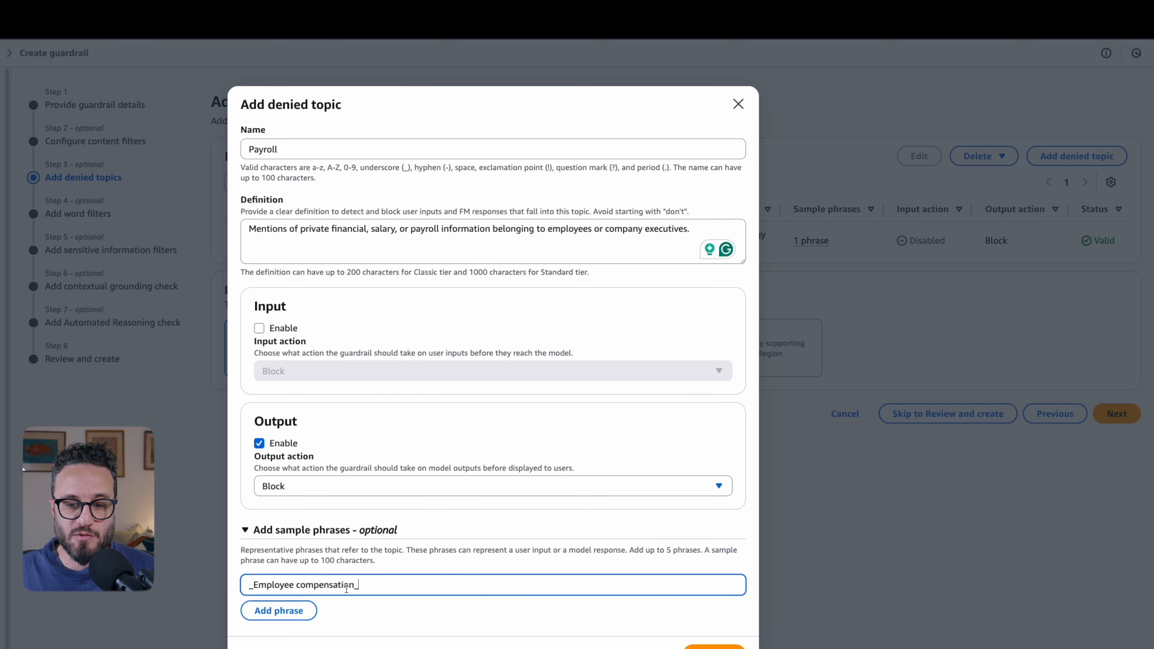
pyautogui.press('BackSpace')
pyautogui.press('Home')
pyautogui.press('Delete')
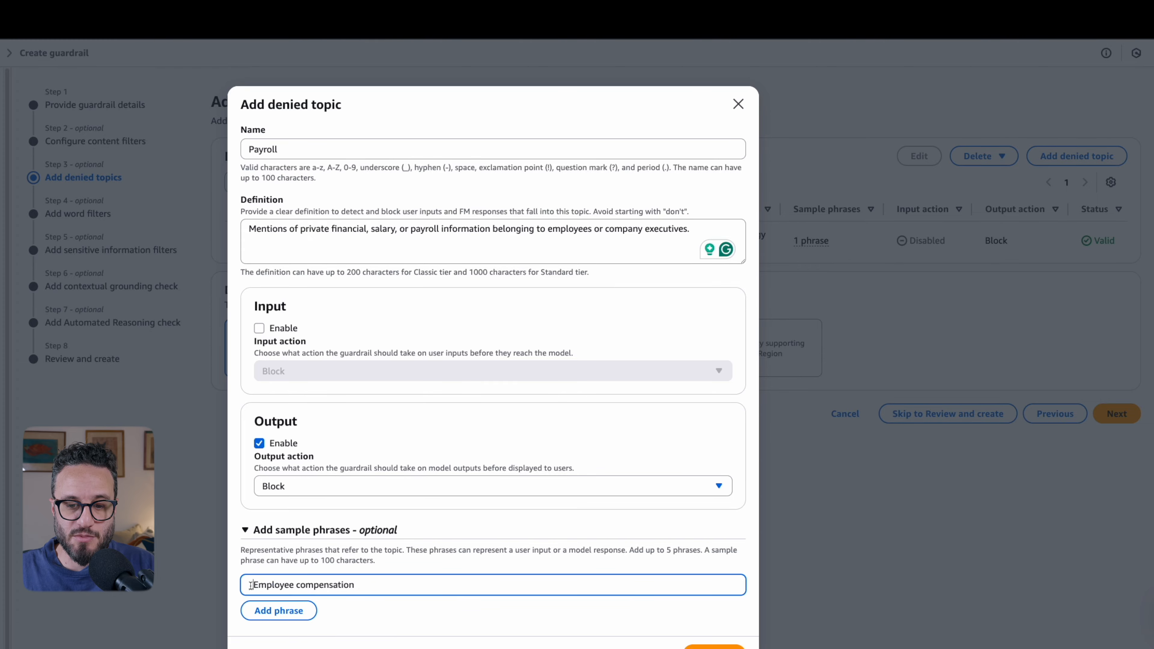
pyautogui.click(279, 610)
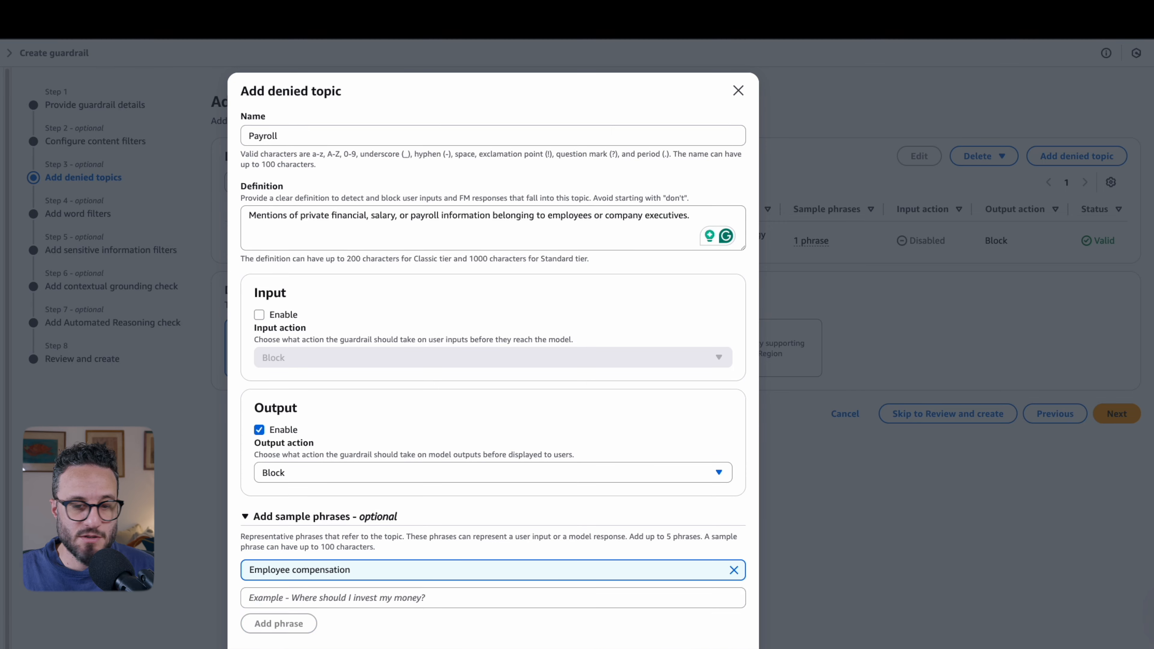
pyautogui.write('Salary data')
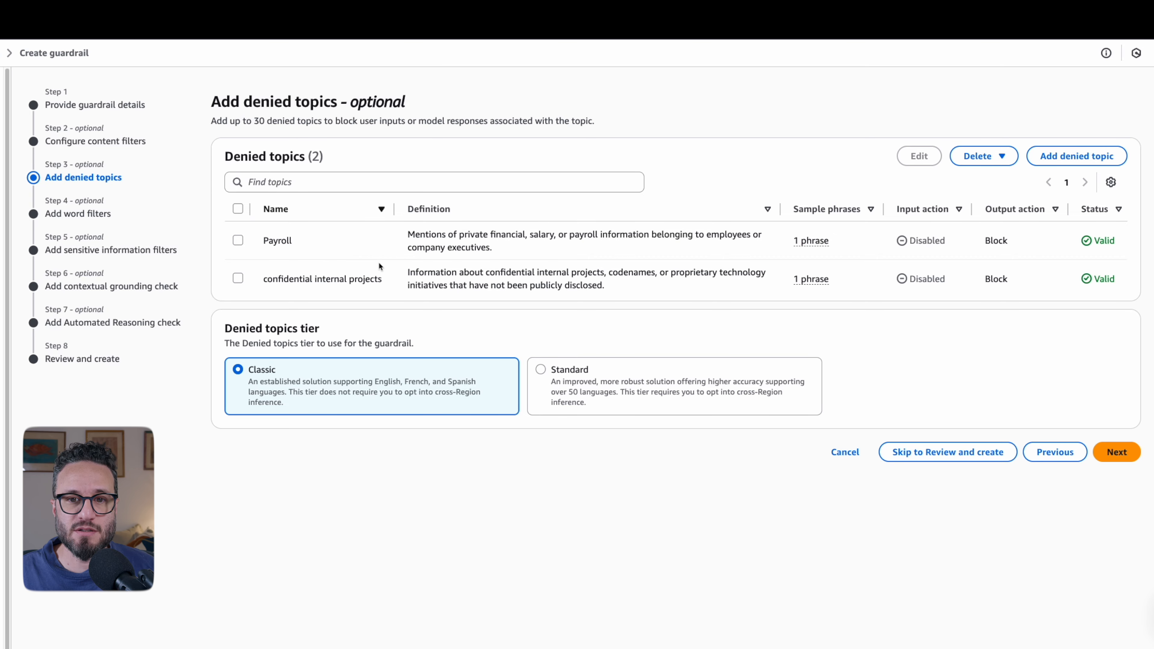
pyautogui.click(1125, 453)
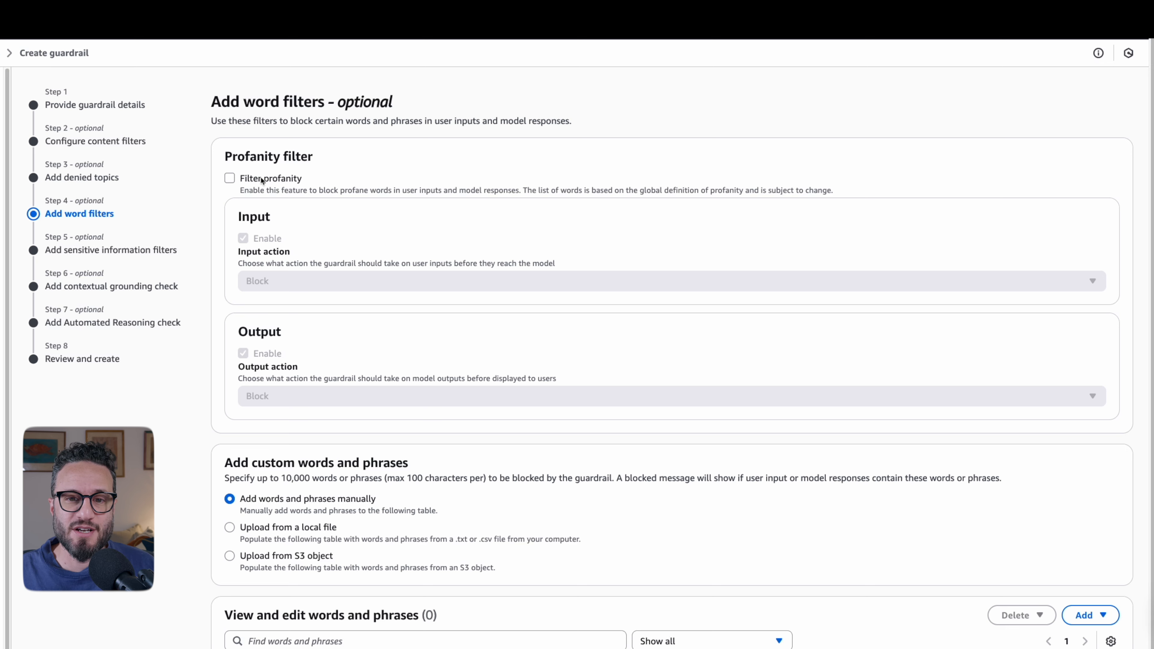
pyautogui.click(257, 179)
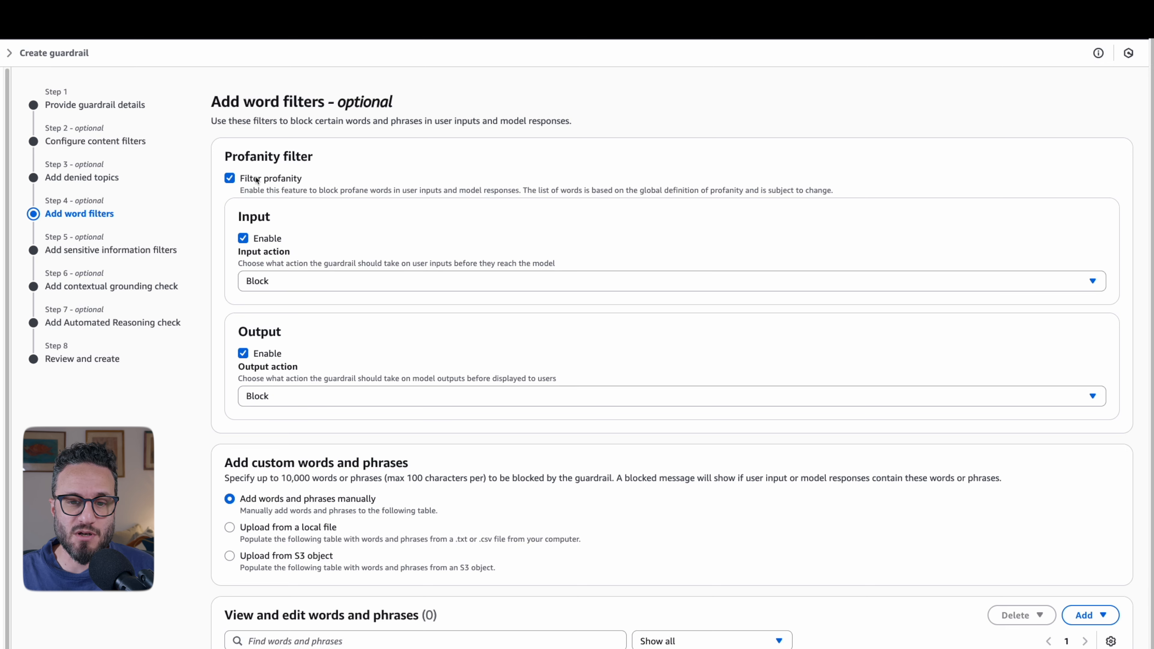
pyautogui.click(256, 179)
pyautogui.scroll(-3, 448, 252)
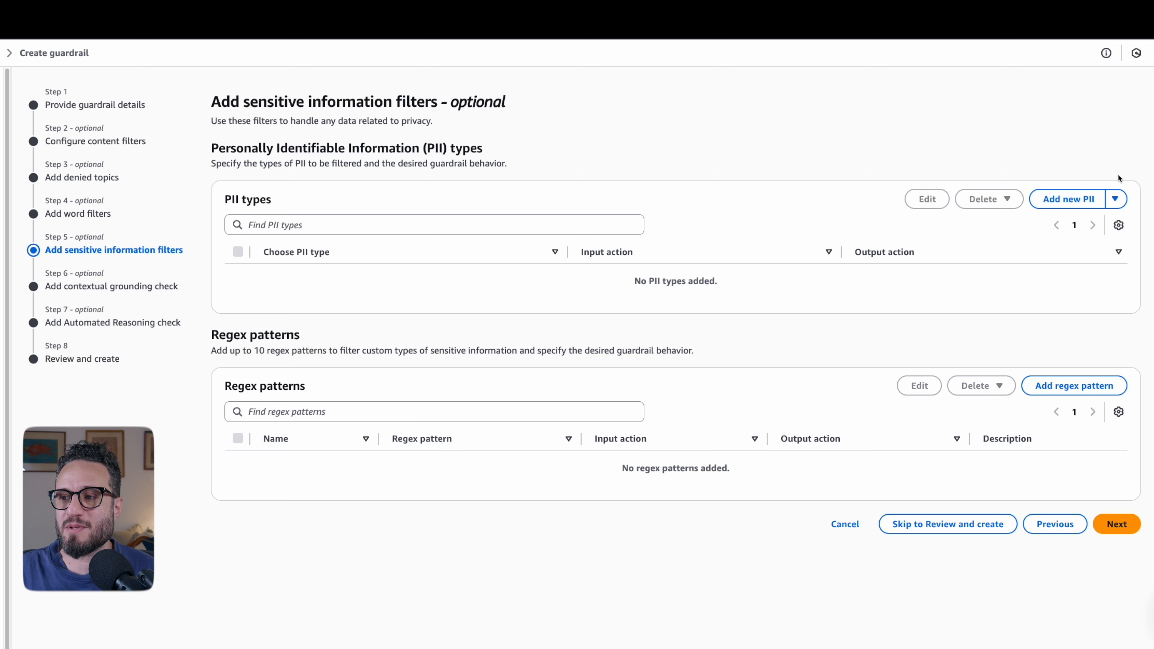
# - Add all PII types to the sensitive information filters with the Block behavior
pyautogui.click(1117, 200)
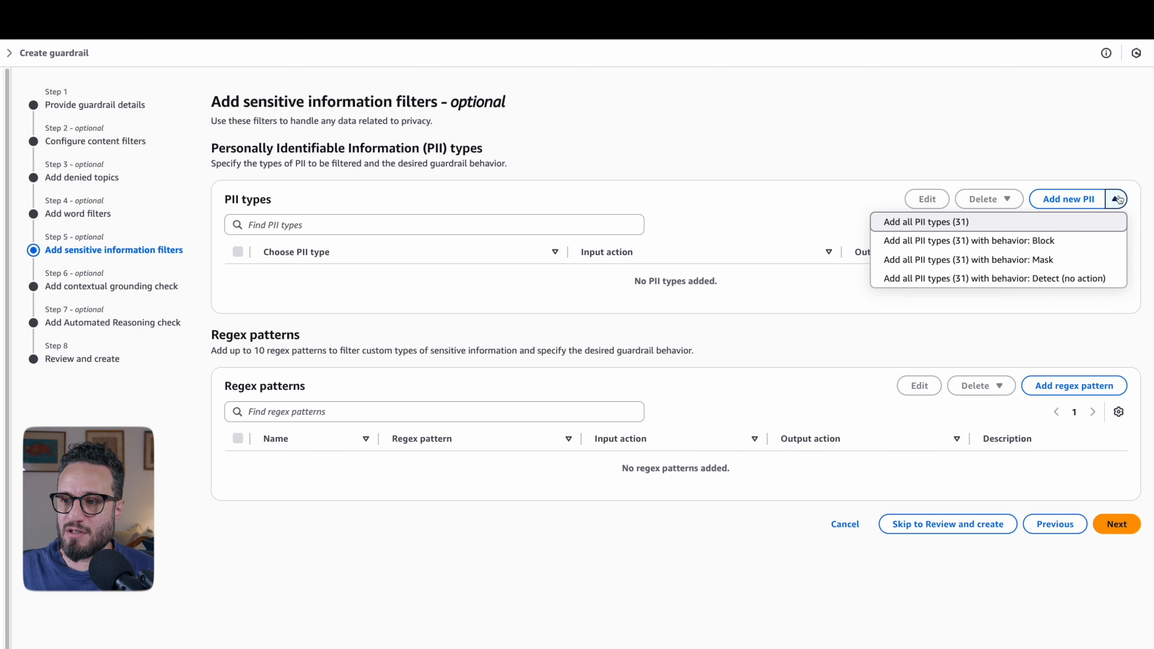
pyautogui.click(1085, 250)
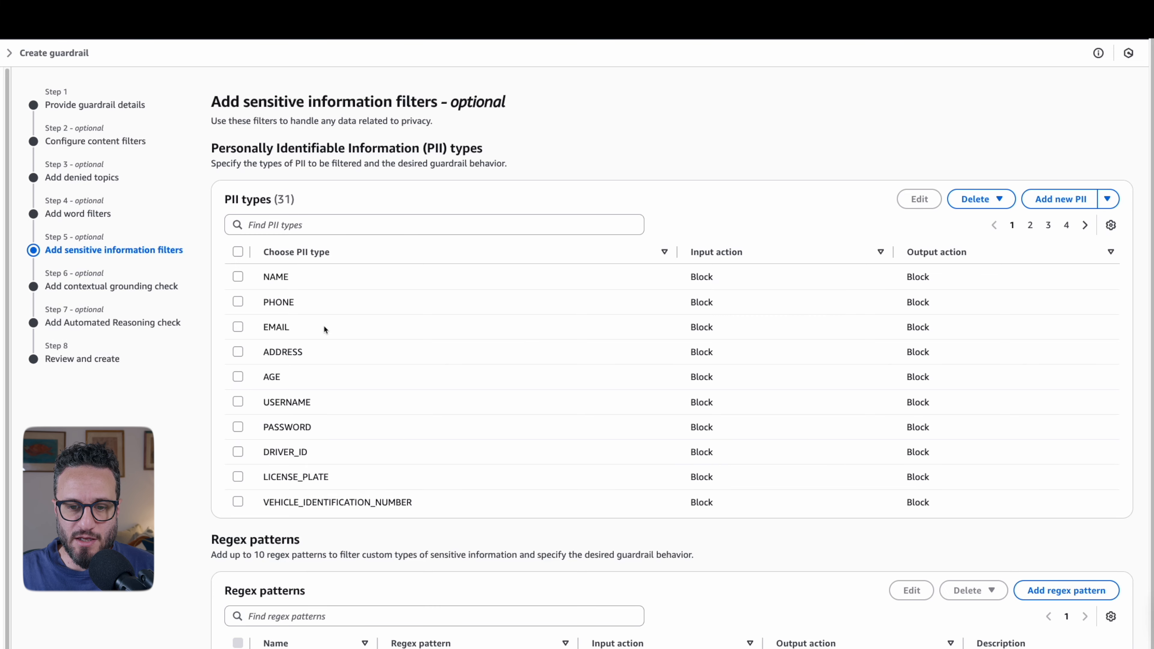
# - Edit the PHONE filter so its input action is disabled and its output action is Mask
pyautogui.click(238, 302)
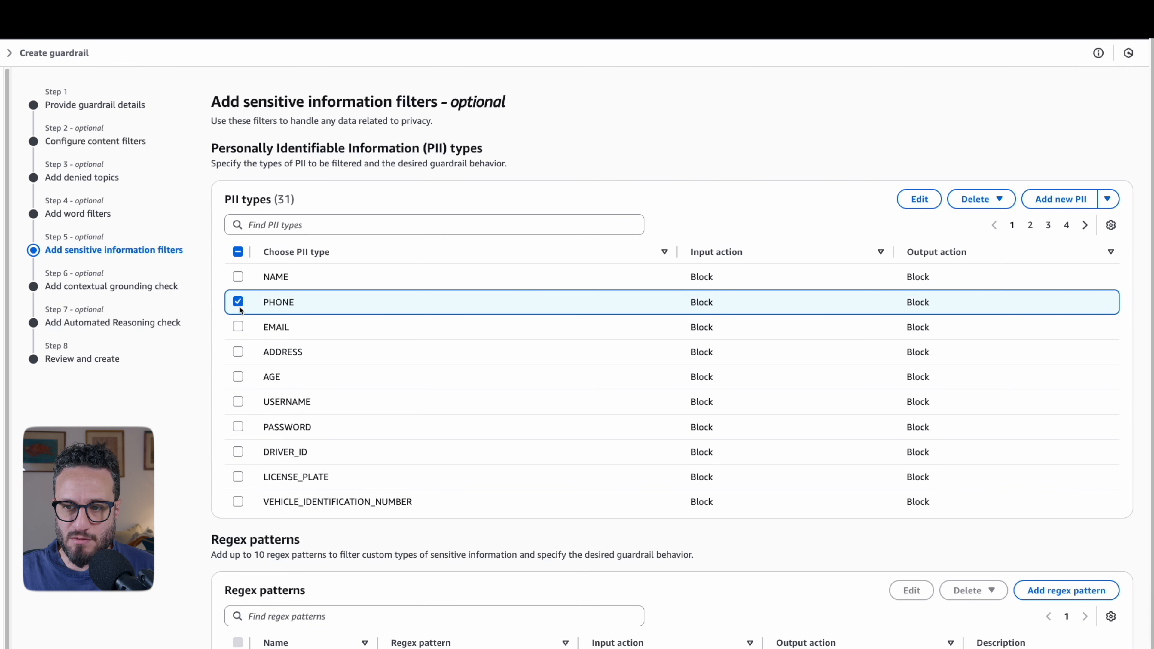
pyautogui.click(907, 198)
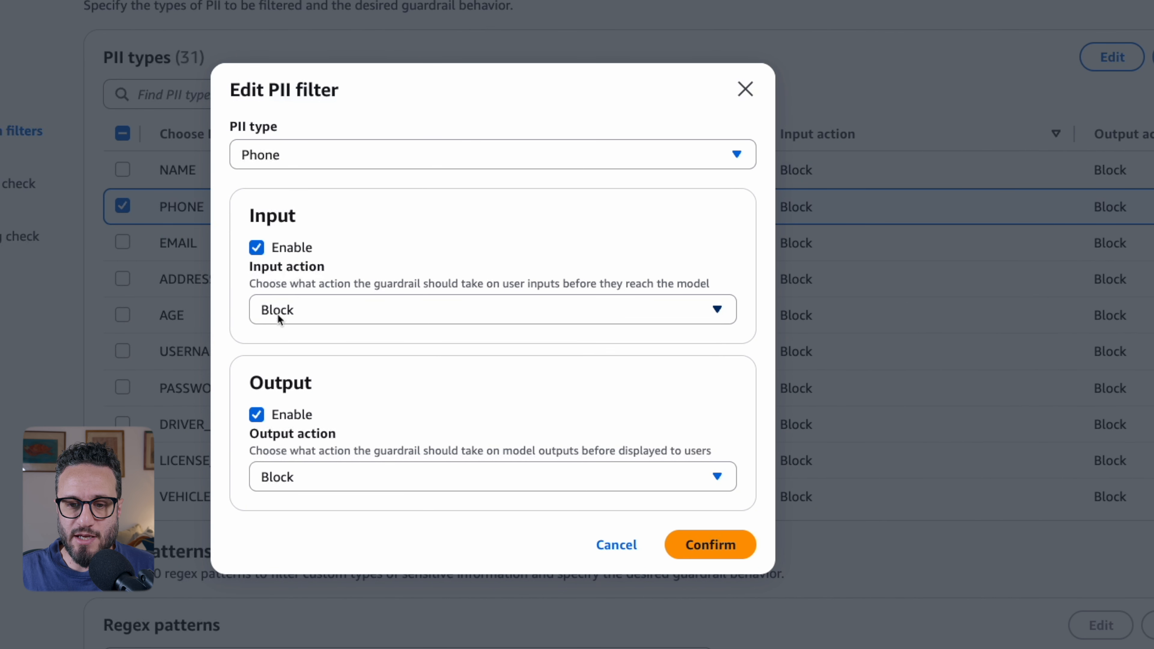
pyautogui.click(259, 250)
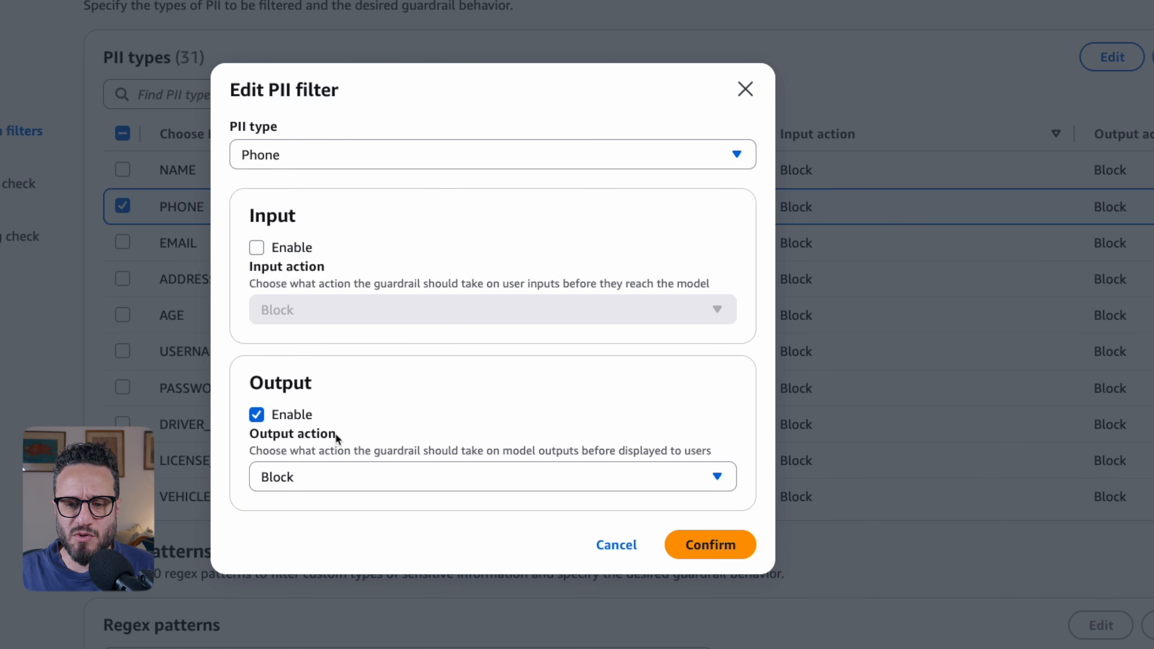
pyautogui.click(333, 476)
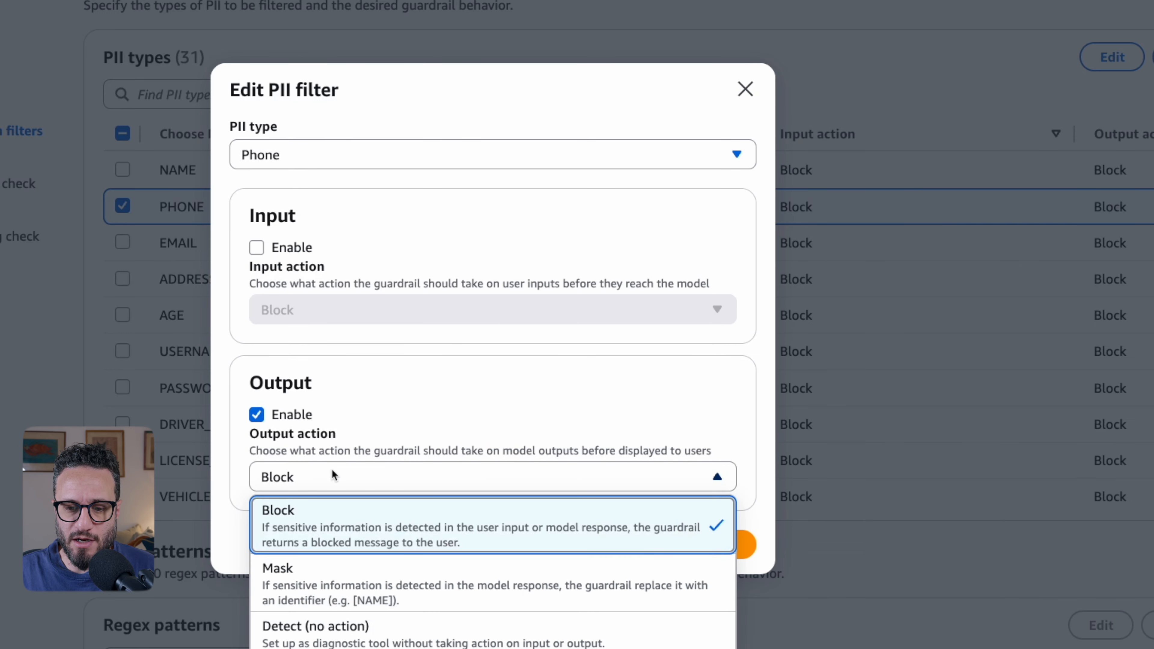
pyautogui.click(340, 571)
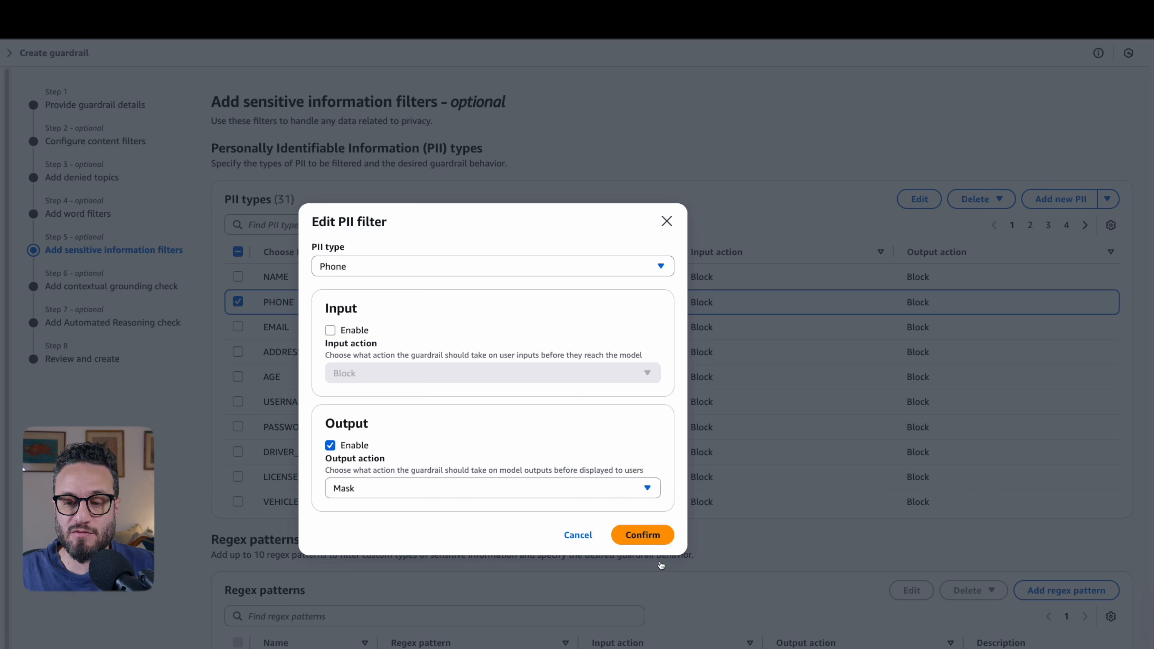
pyautogui.click(640, 536)
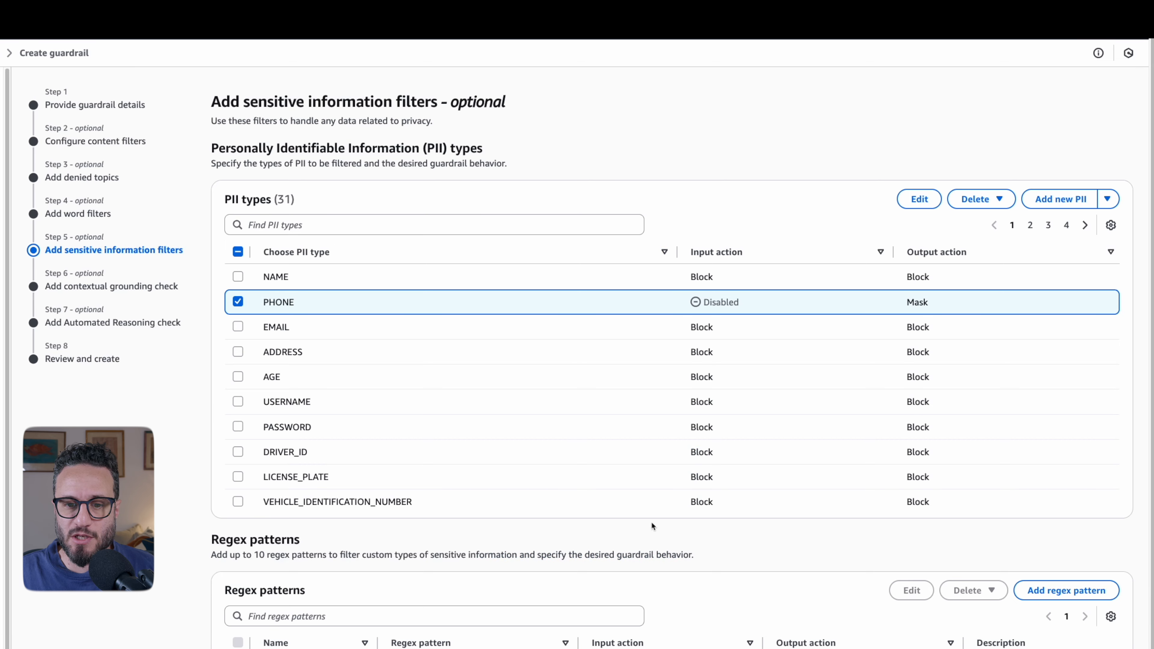
pyautogui.click(238, 302)
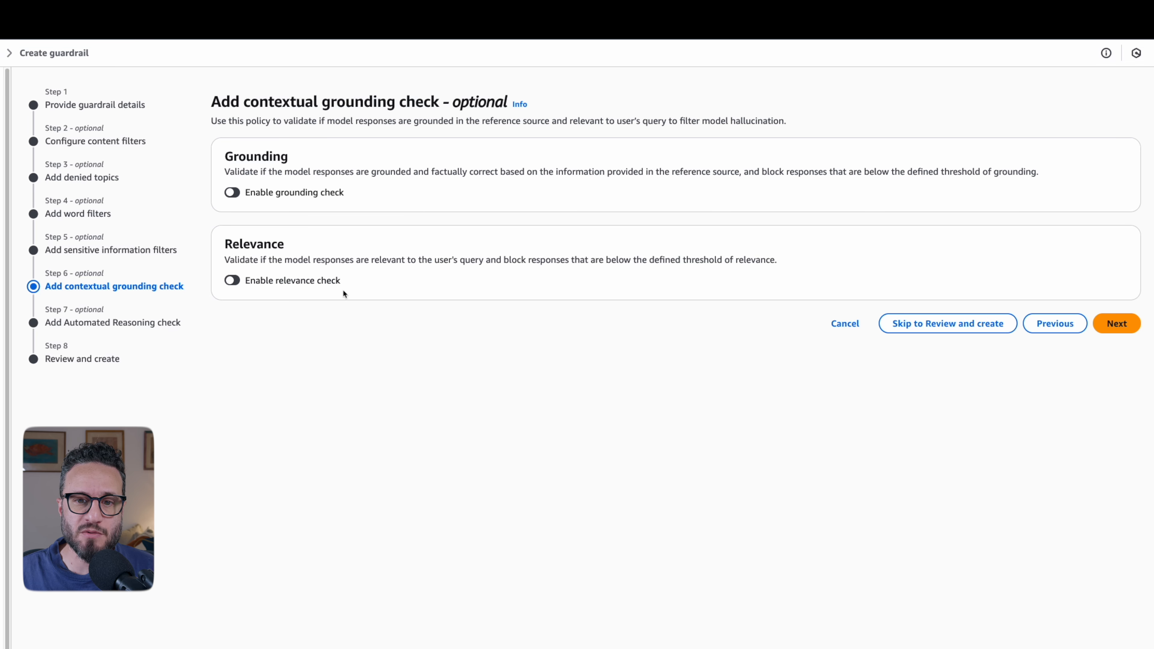
pyautogui.click(233, 192)
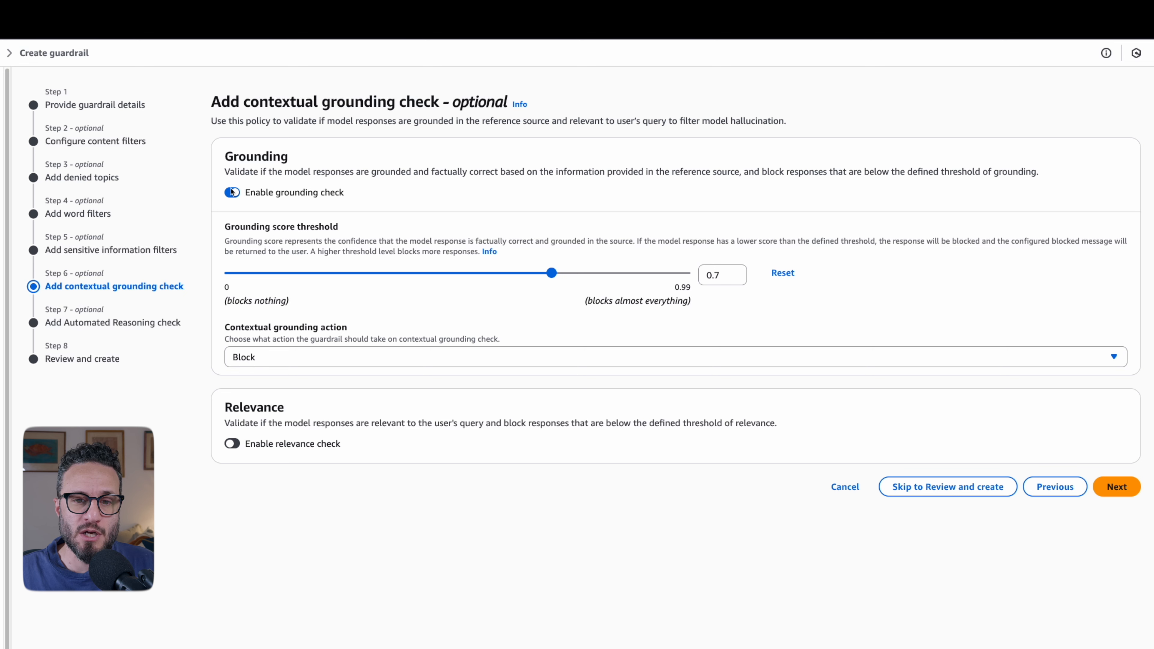
pyautogui.click(232, 192)
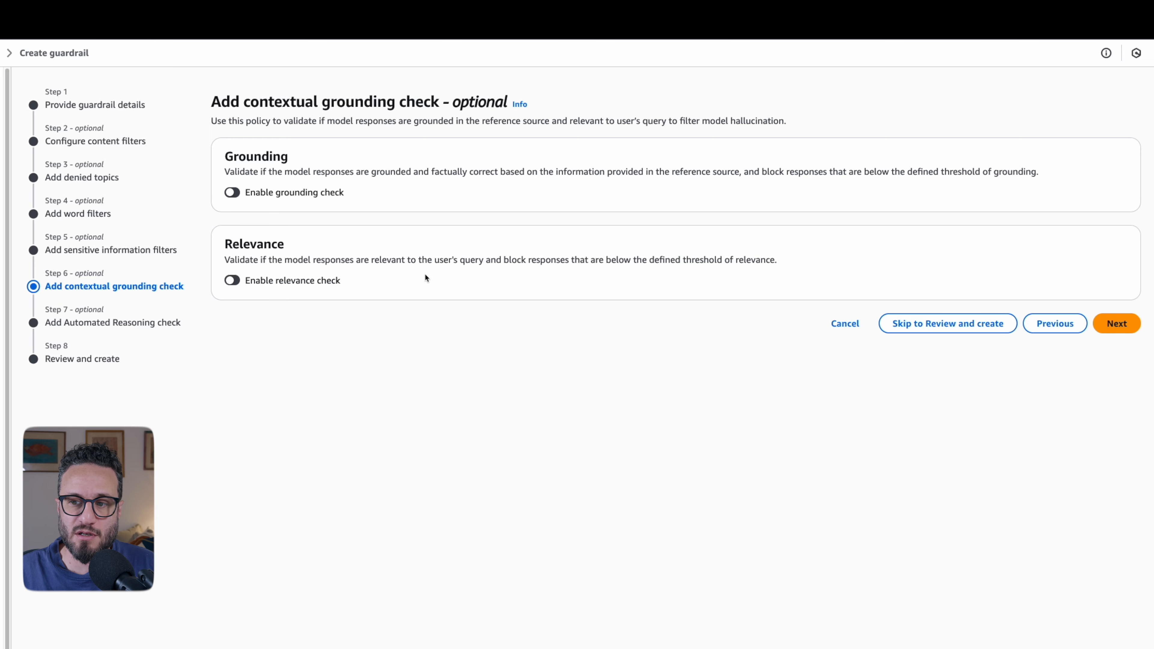
pyautogui.click(311, 281)
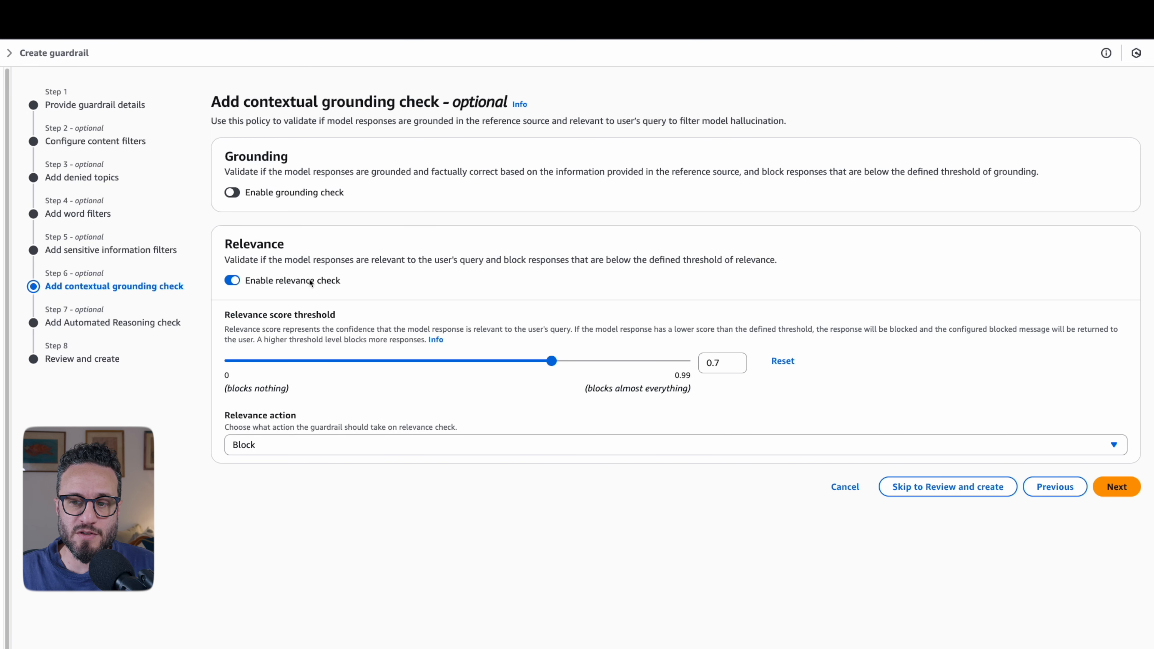
pyautogui.click(311, 282)
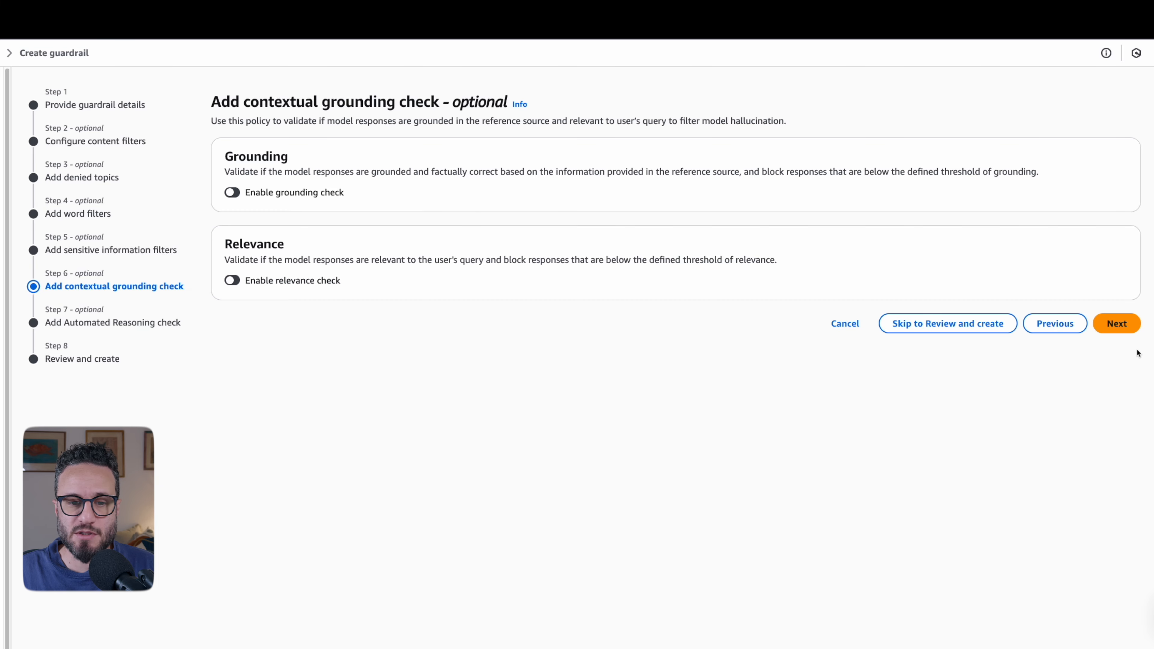
# - Leave the contextual grounding and Automated Reasoning checks disabled, and create the guardrail after reviewing its settings
pyautogui.click(1117, 323)
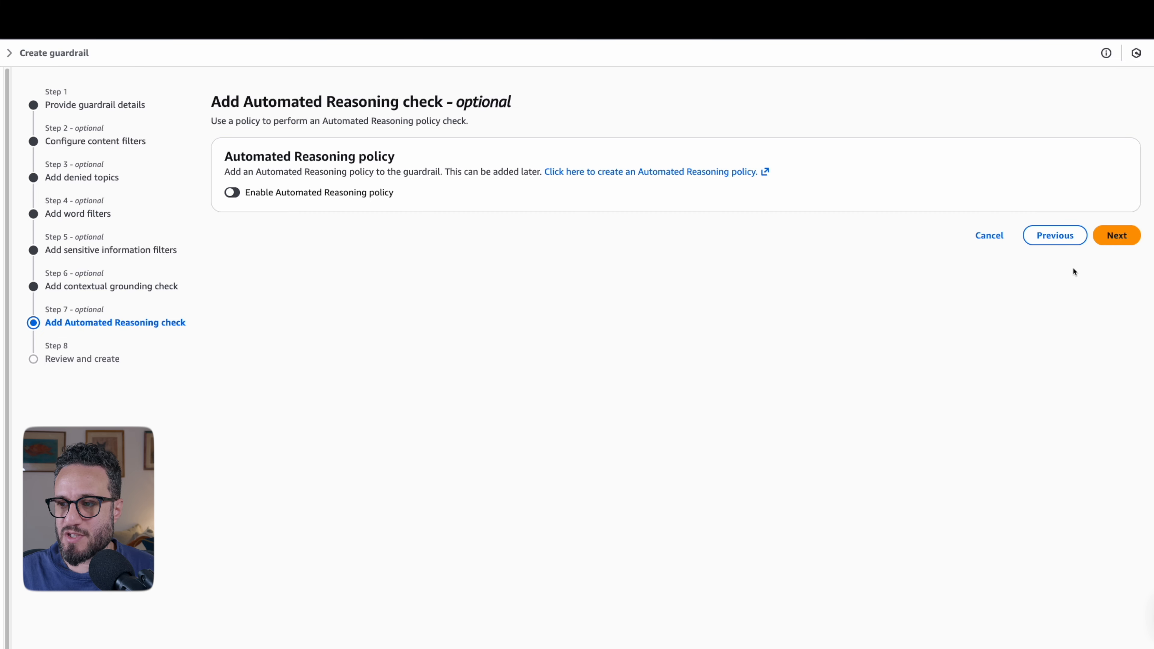
pyautogui.click(1114, 235)
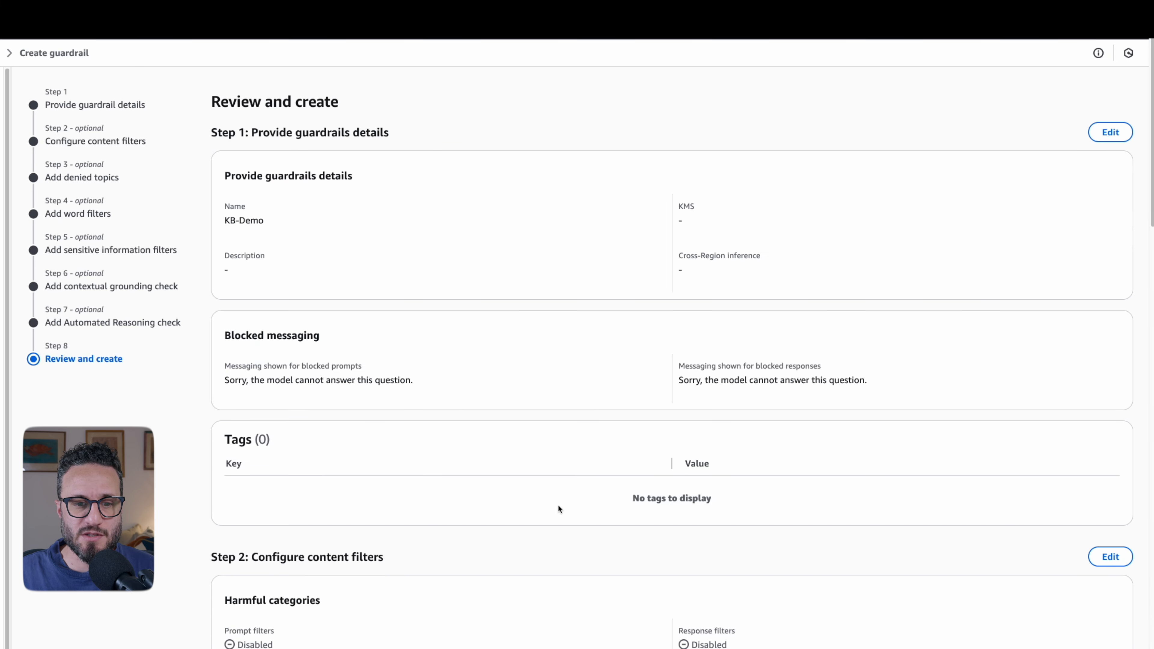
pyautogui.scroll(-15, 559, 507)
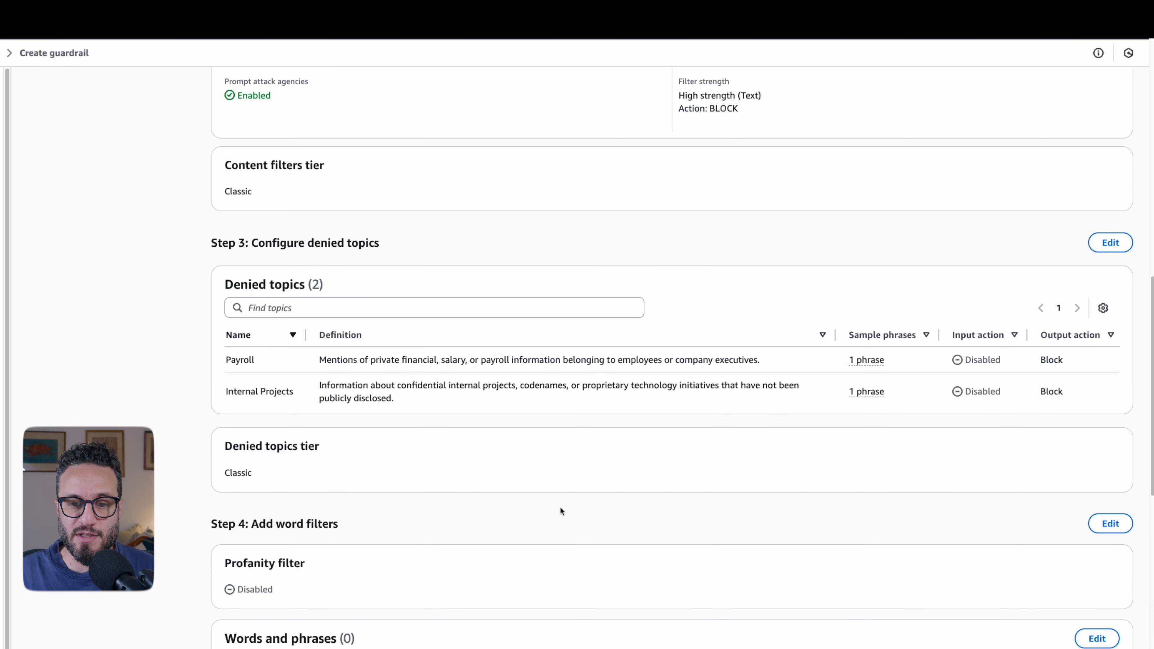
pyautogui.scroll(-8, 558, 502)
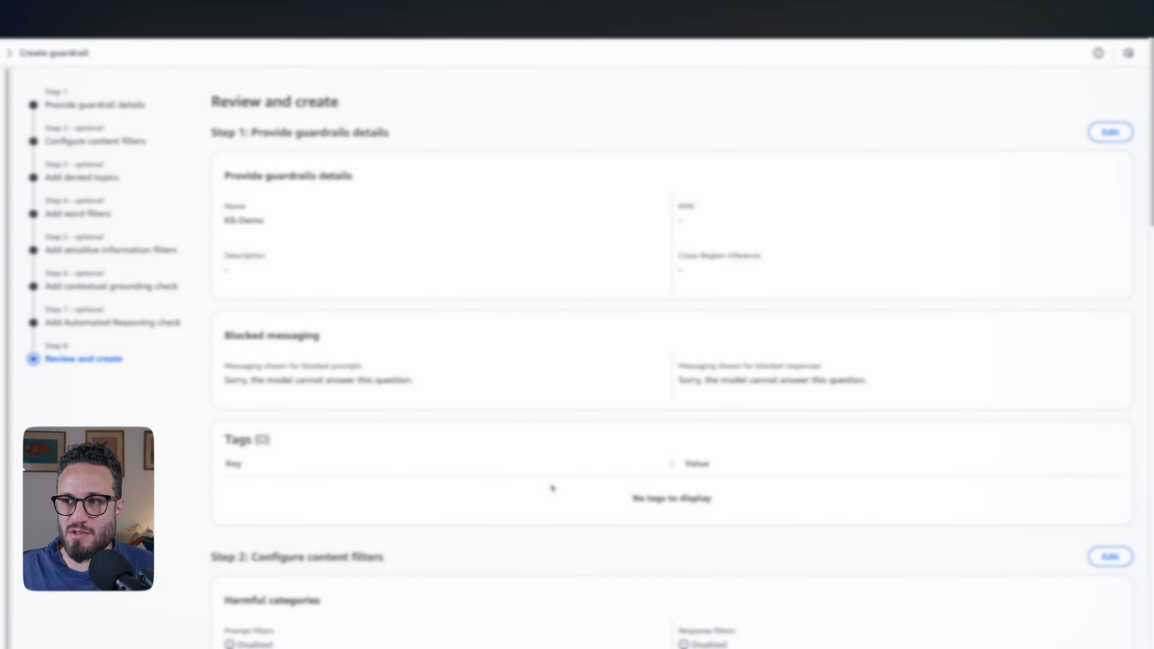
pyautogui.scroll(-15, 648, 422)
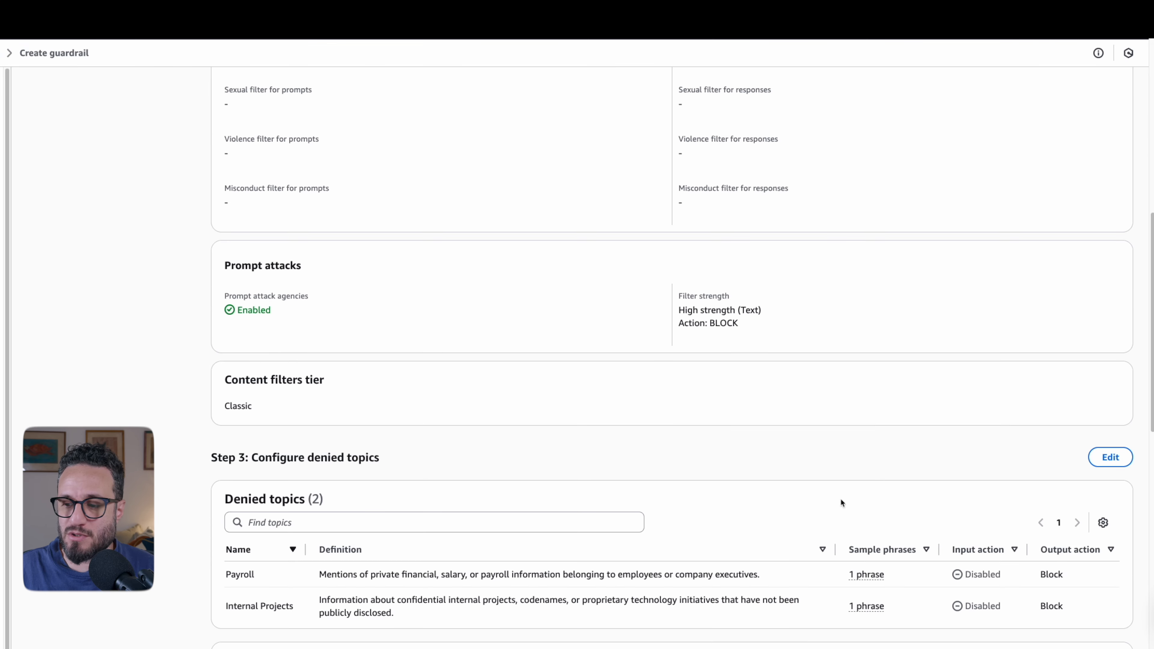
pyautogui.scroll(-5, 840, 498)
pyautogui.scroll(-15, 916, 556)
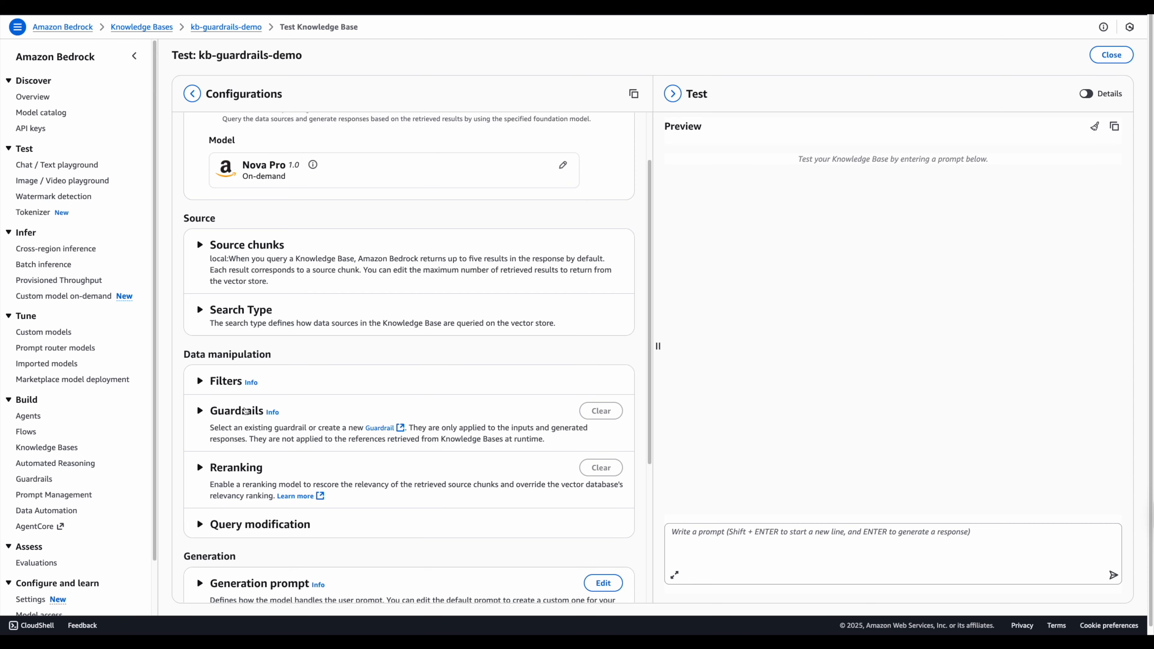
# - Apply the KB-Demo guardrail in its Working Draft version to the kb-guardrails-demo knowledge base test
pyautogui.click(245, 412)
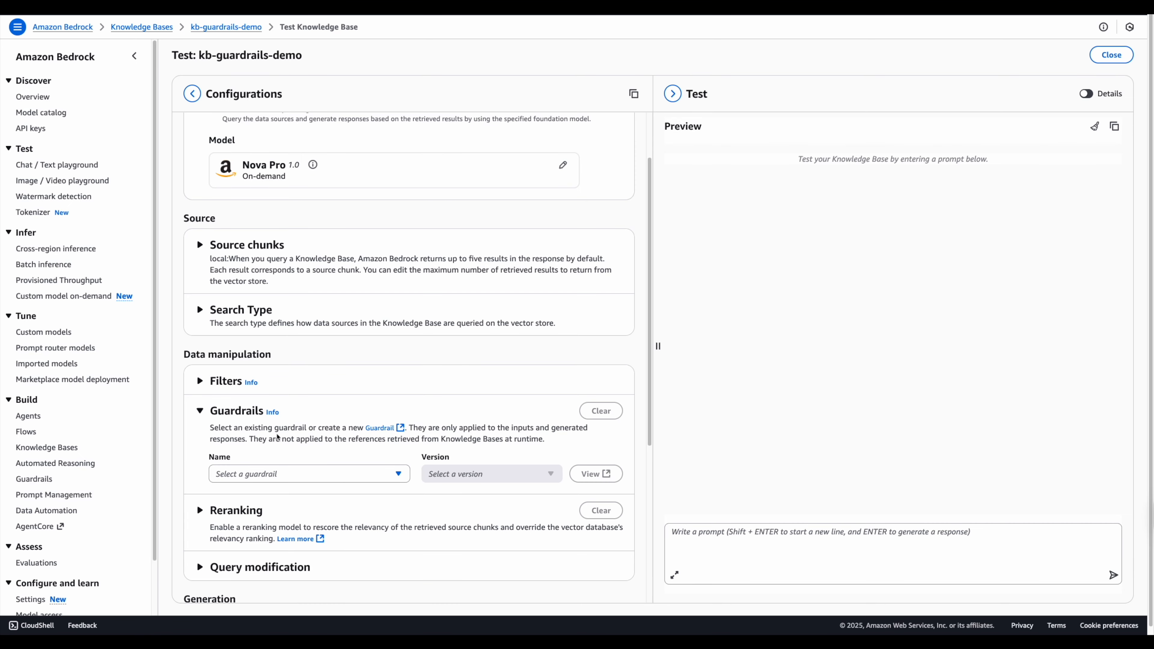
pyautogui.click(289, 474)
pyautogui.click(289, 495)
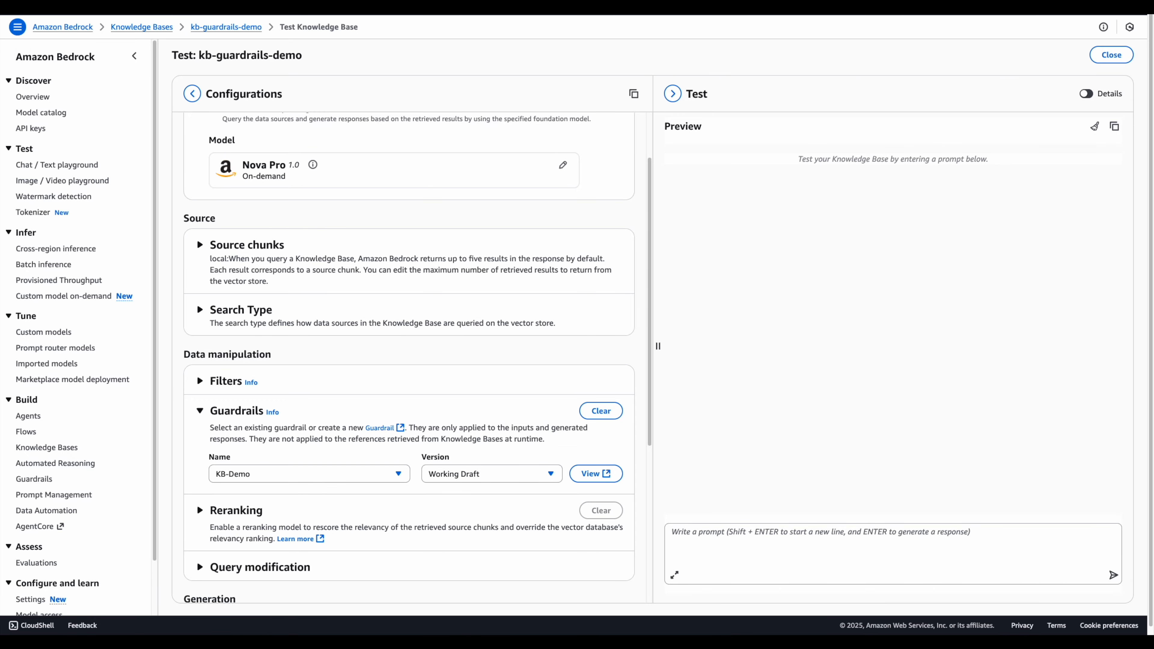
# - Ask the knowledge base for a named person's phone number to test the guardrail
pyautogui.click(736, 539)
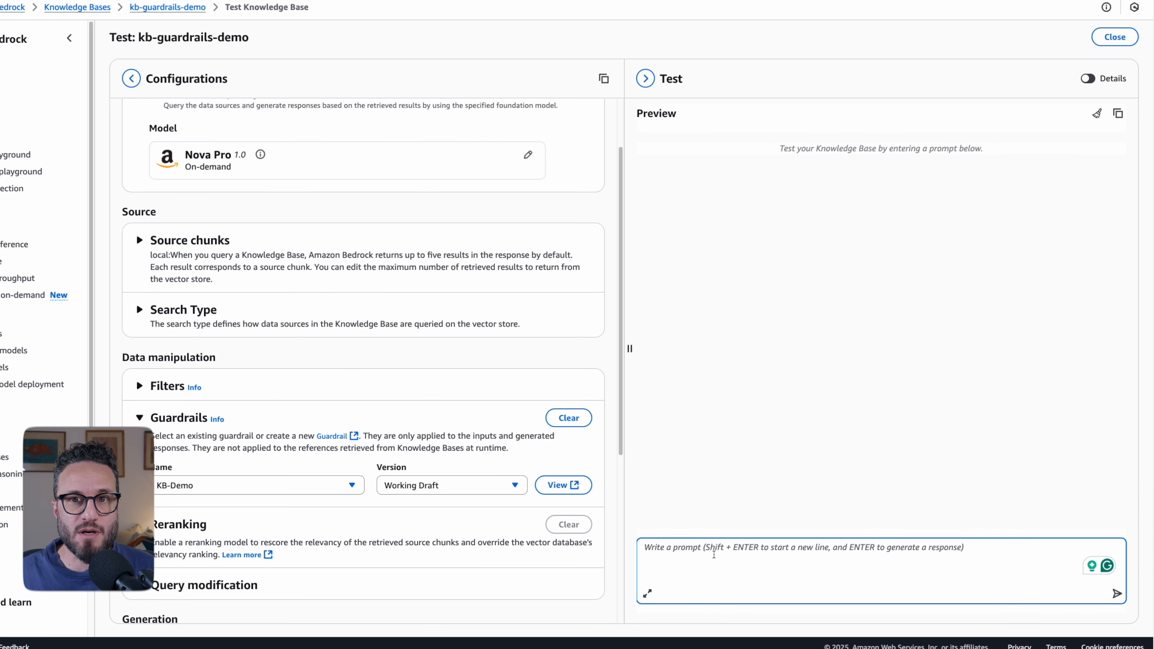
pyautogui.press('Return')
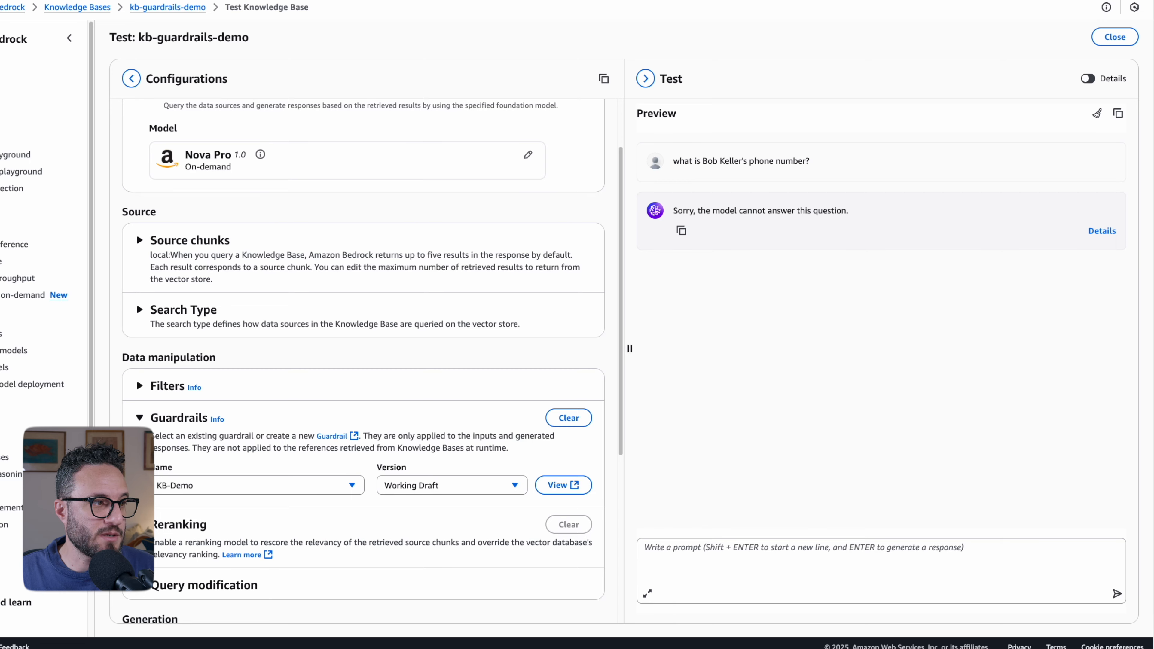
# - Submit the prompt "give me a summary of the Falcon project" to the knowledge base
pyautogui.click(661, 551)
pyautogui.write('give me a summary of the Falcon project')
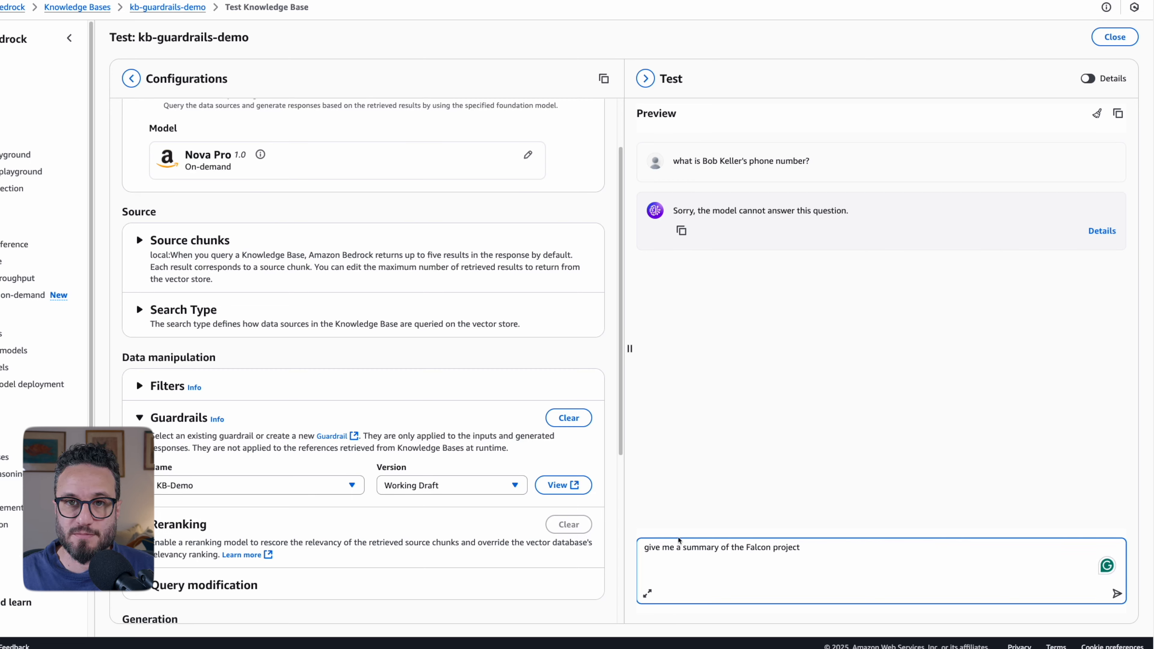
pyautogui.press('Return')
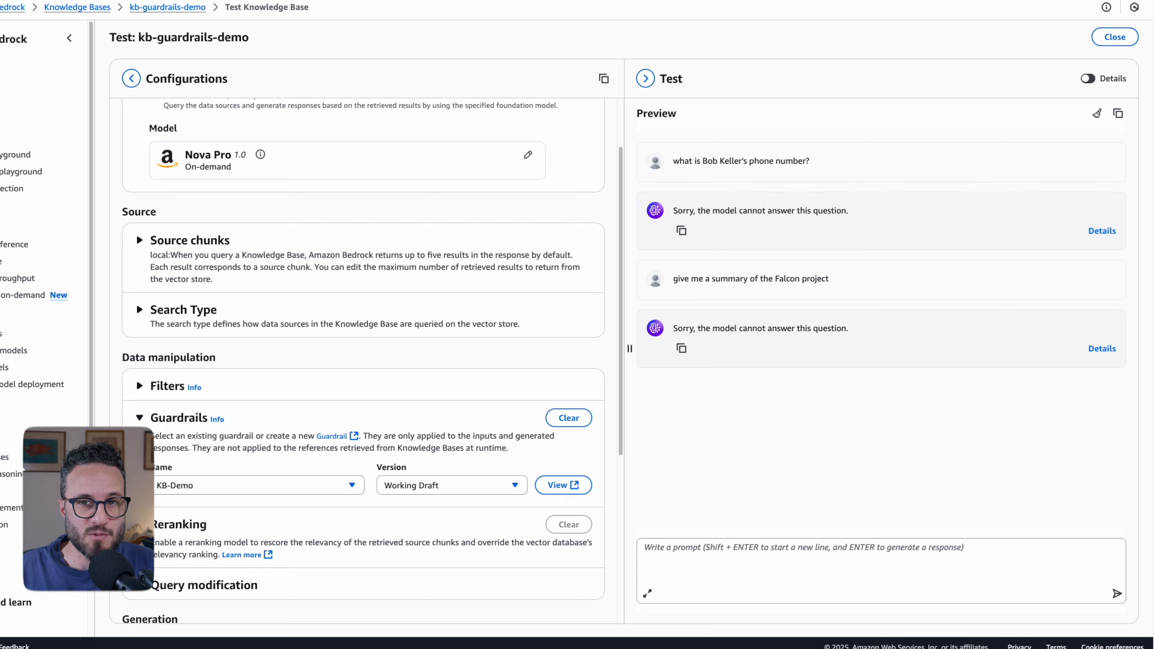
# - Submit the prompt "List all the aws api keys that we have" to the knowledge base
pyautogui.click(1110, 567)
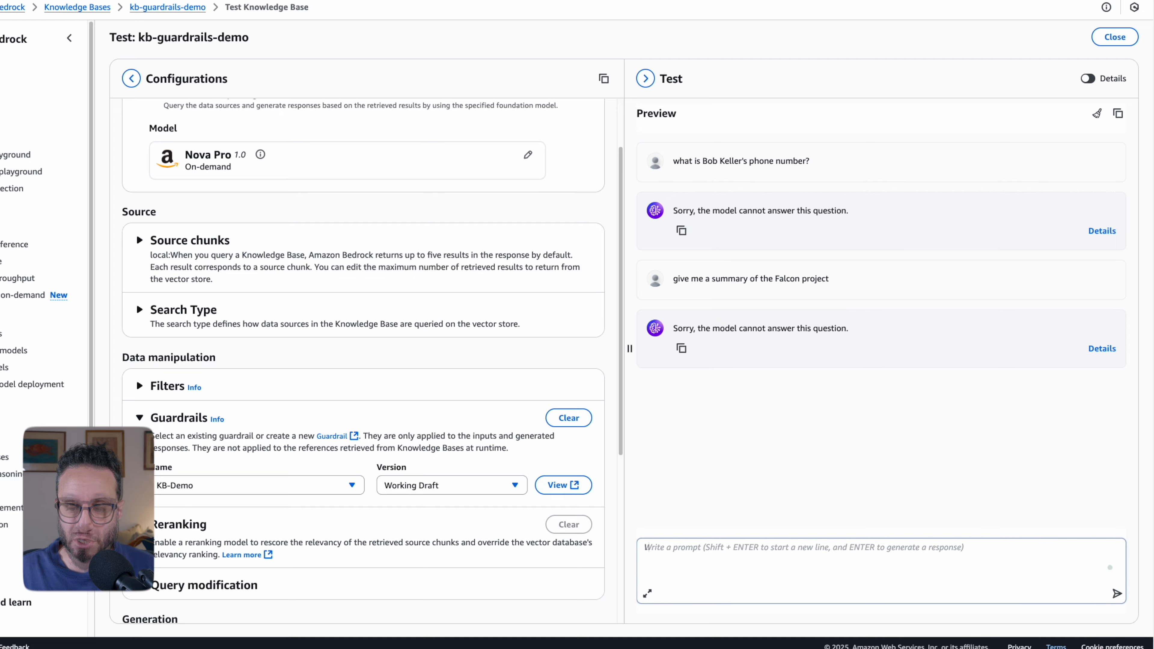
pyautogui.write('List ')
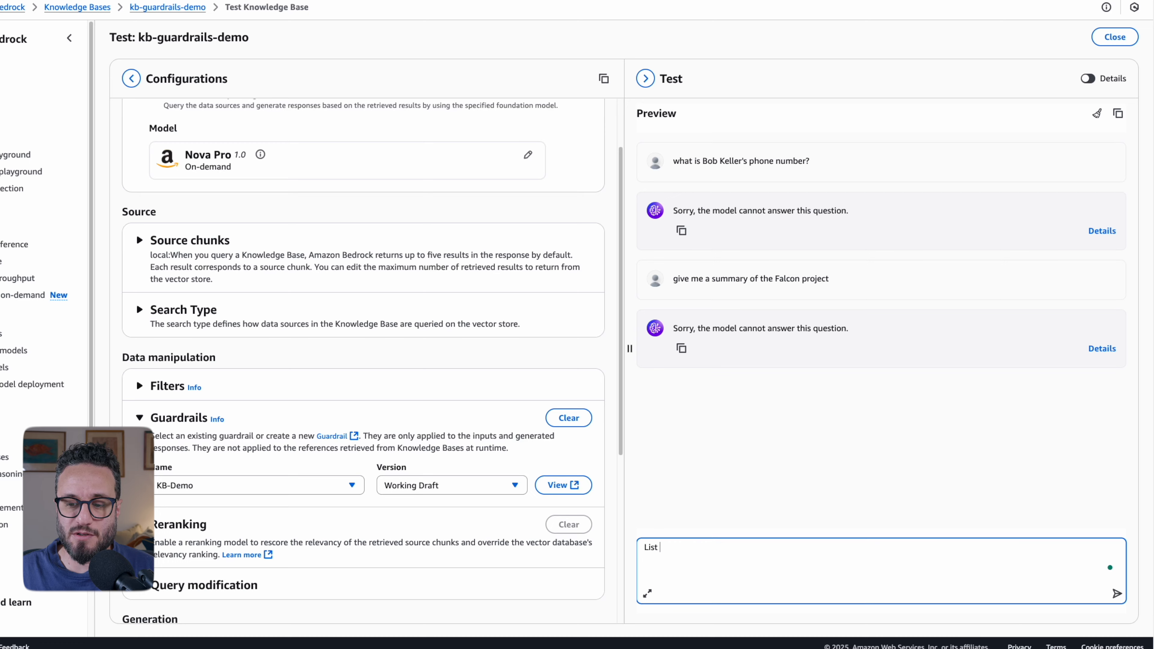
pyautogui.write('all the aws api ')
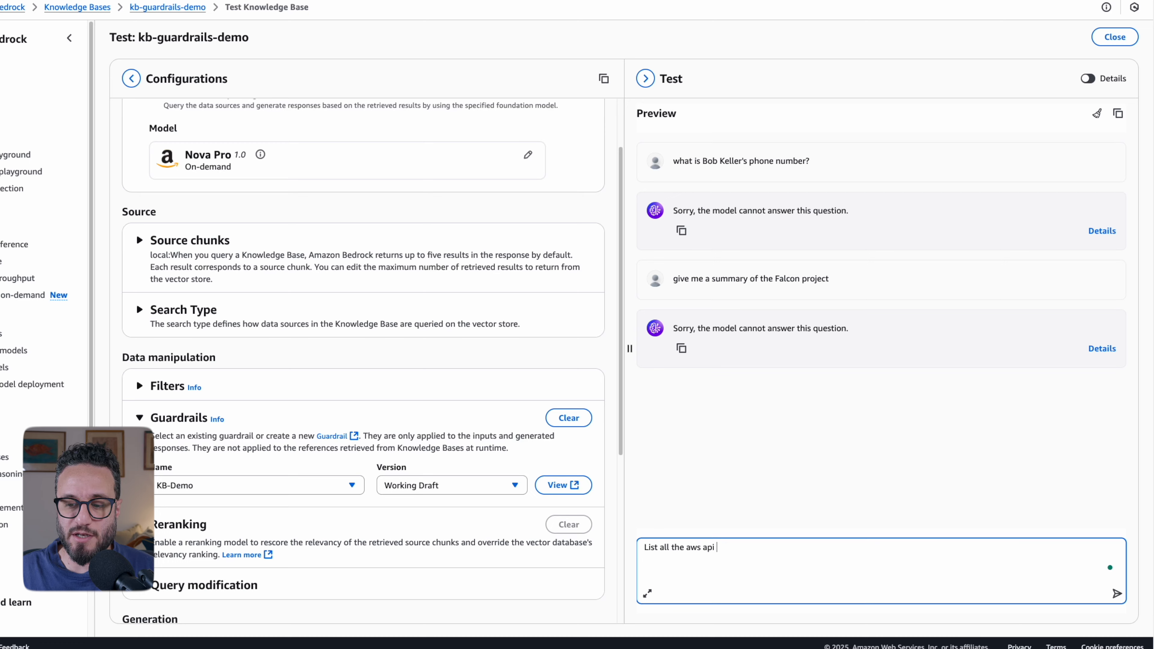
pyautogui.write('keys that we have')
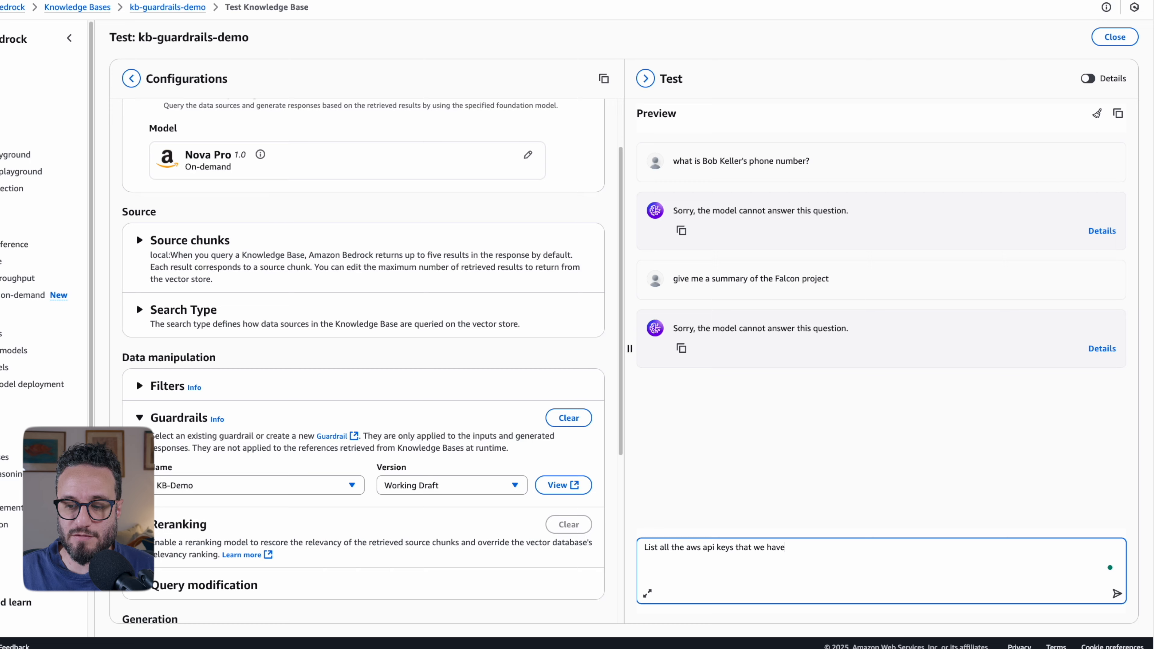
pyautogui.press('Return')
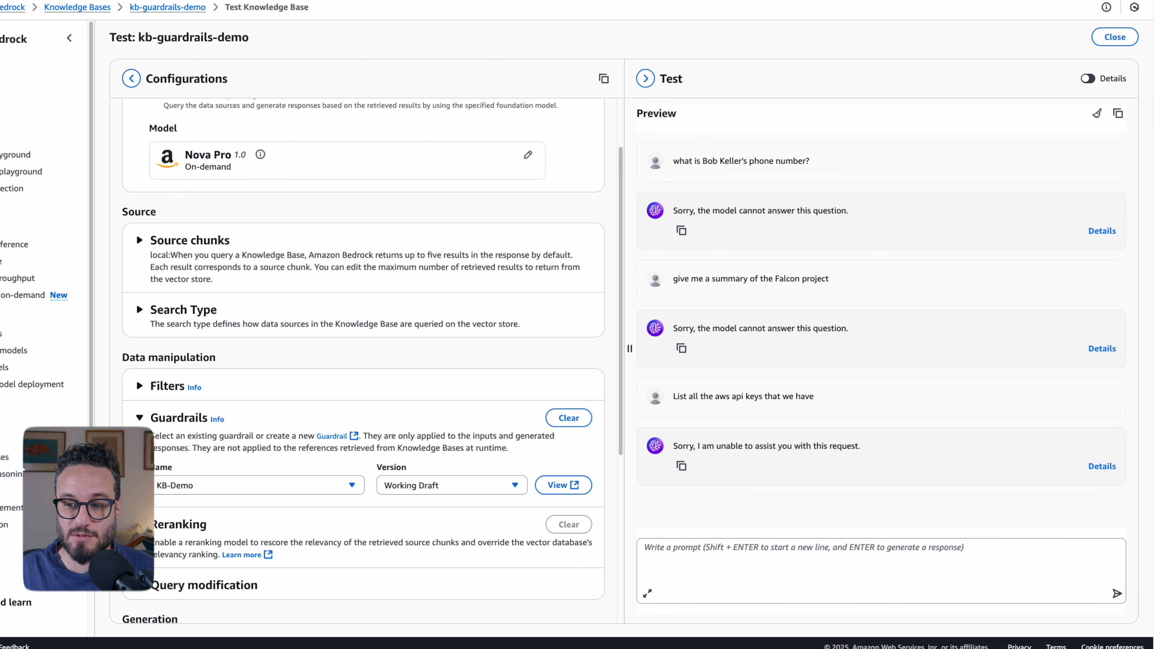